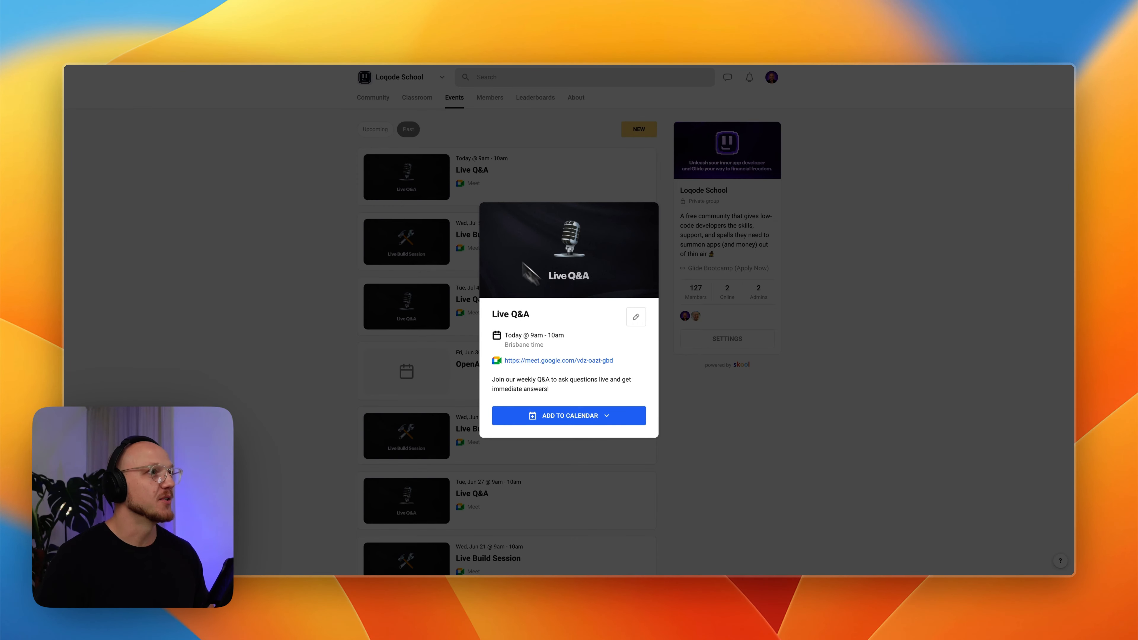
# Switch to the Glide app builder and compare the first leaderboard user's current streak with the dates of the recent workouts.
pyautogui.click(148, 28)
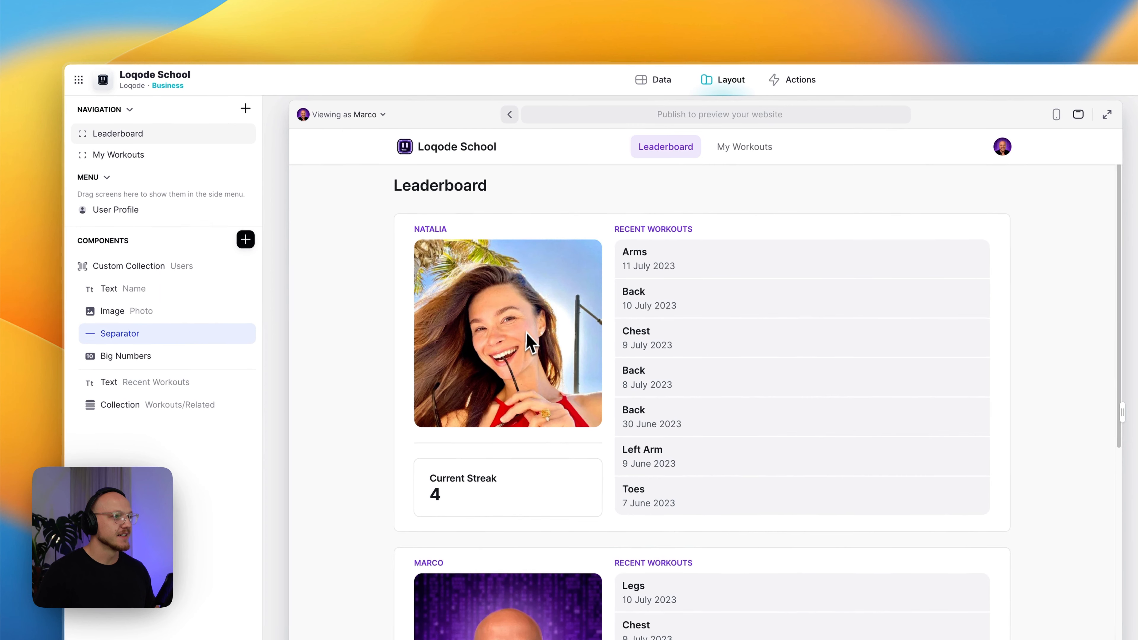
pyautogui.moveTo(428, 474); pyautogui.dragTo(452, 495)
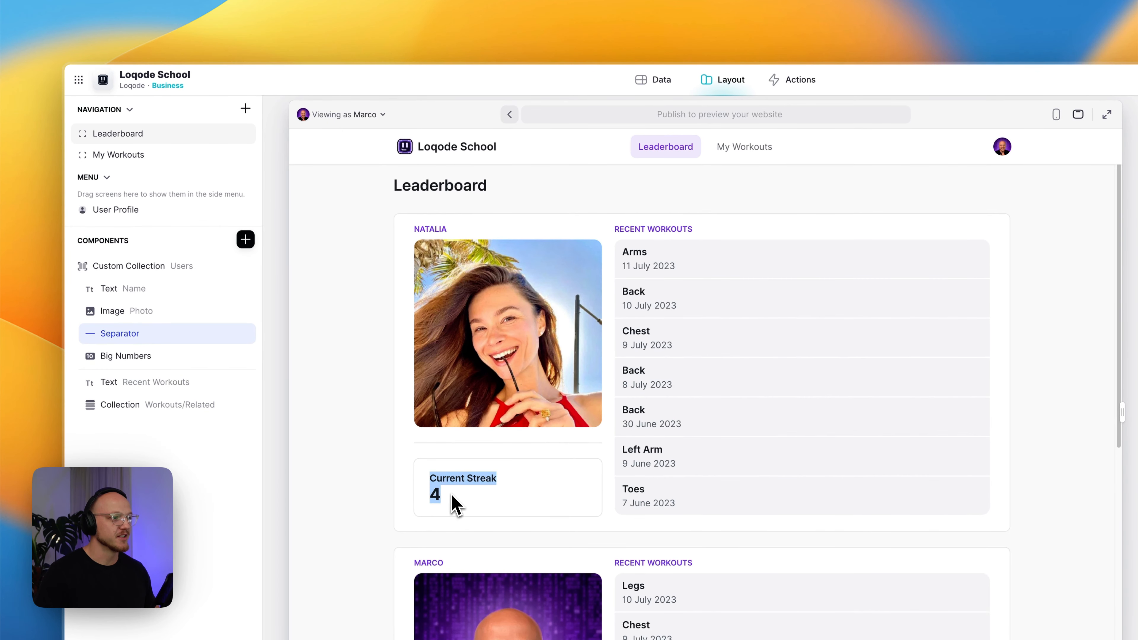
pyautogui.click(463, 490)
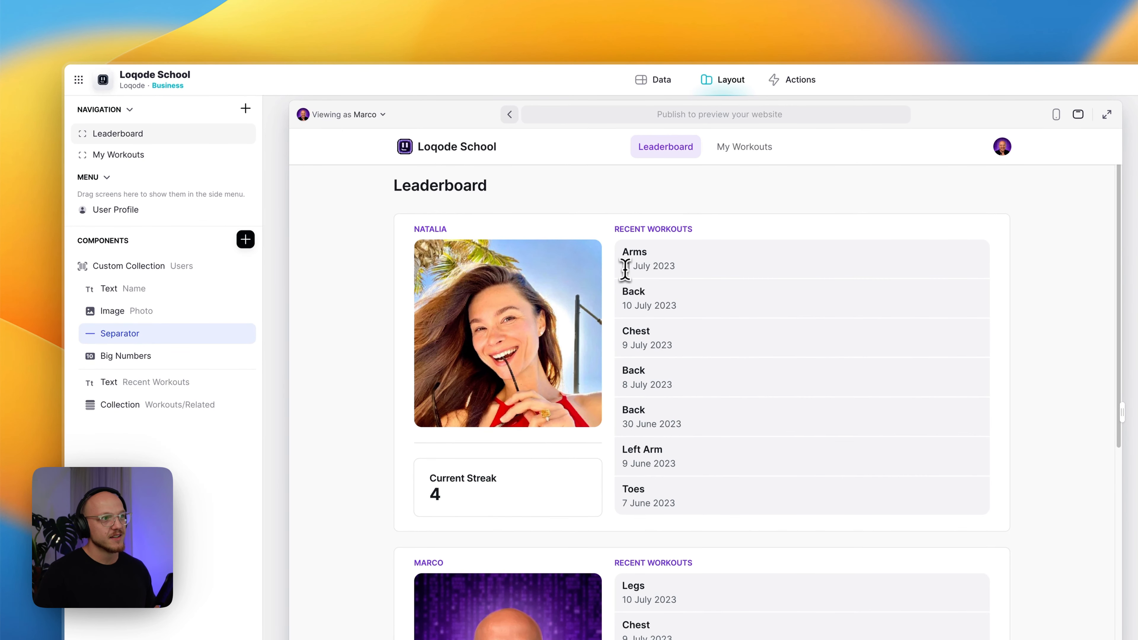
pyautogui.moveTo(623, 307); pyautogui.dragTo(640, 308)
pyautogui.moveTo(623, 347); pyautogui.dragTo(651, 350)
pyautogui.moveTo(622, 385); pyautogui.dragTo(649, 386)
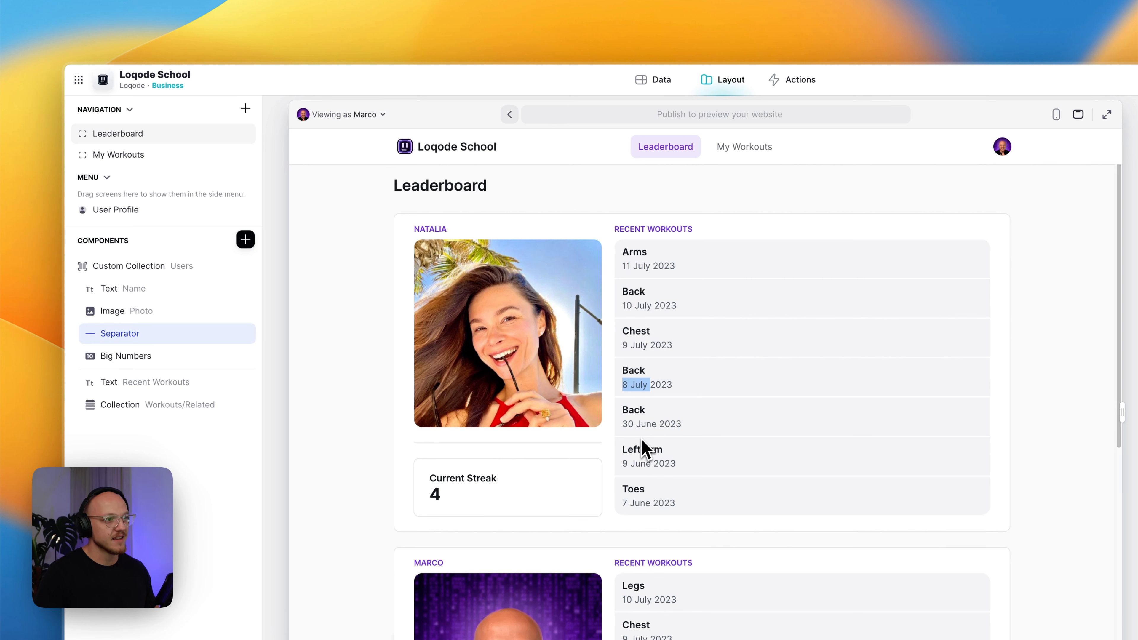
pyautogui.moveTo(622, 425)
pyautogui.mouseDown()
pyautogui.moveTo(635, 426)
pyautogui.moveTo(626, 424)
pyautogui.mouseUp()
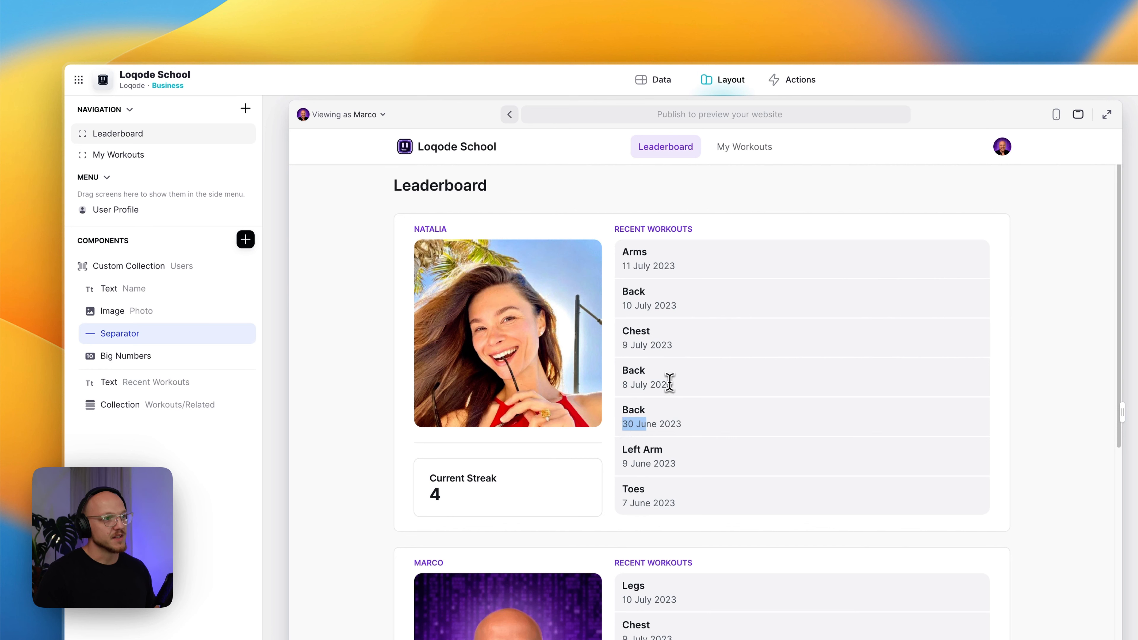
pyautogui.moveTo(672, 385); pyautogui.dragTo(616, 272)
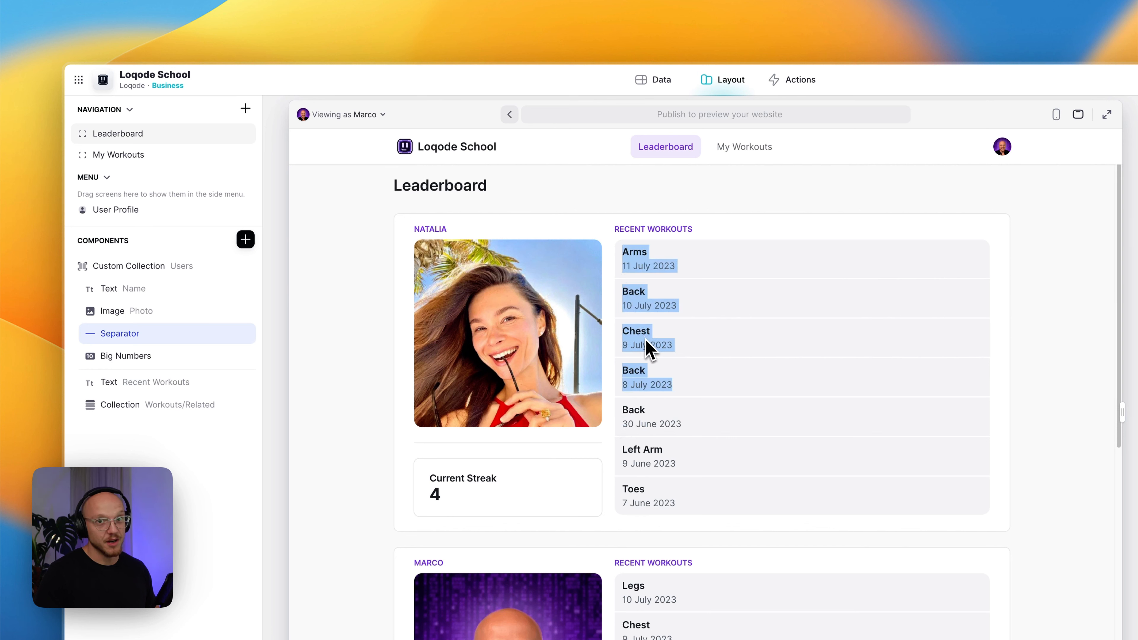
pyautogui.click(649, 389)
# Examine the second and third users' current streaks against their recent workout dates on the Leaderboard.
pyautogui.scroll(-3, 722, 514)
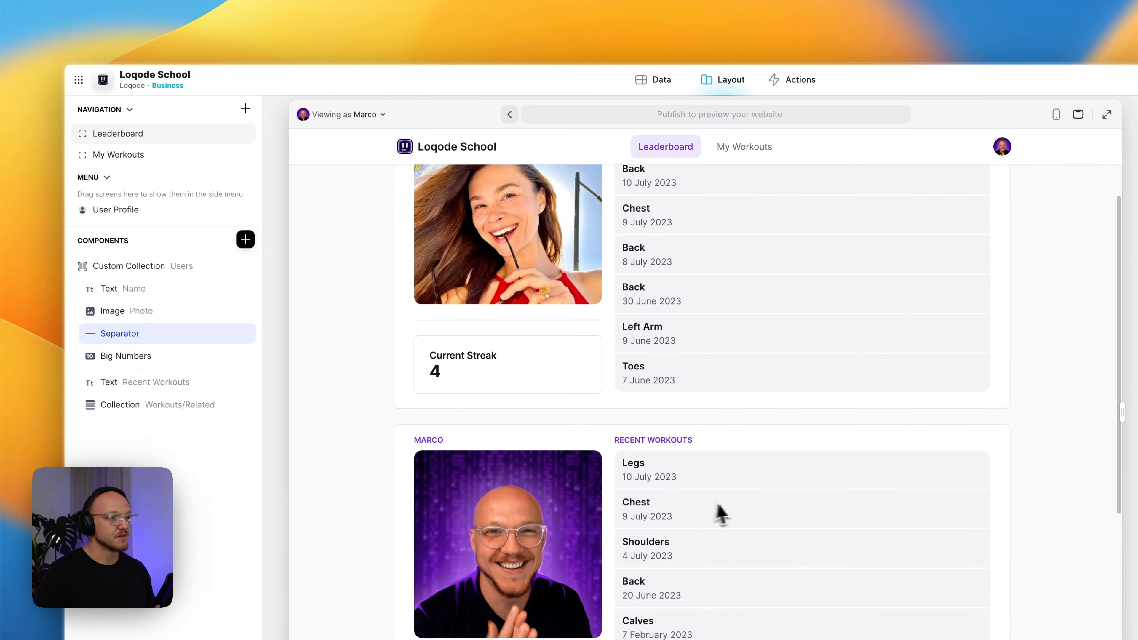
pyautogui.moveTo(673, 446); pyautogui.dragTo(621, 406)
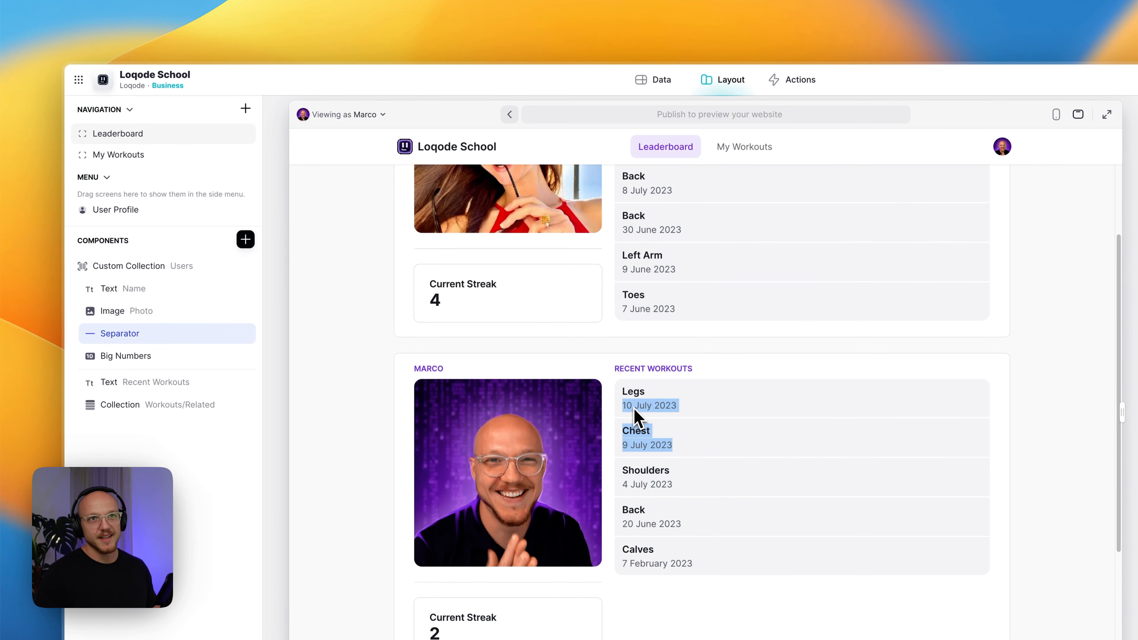
pyautogui.click(660, 415)
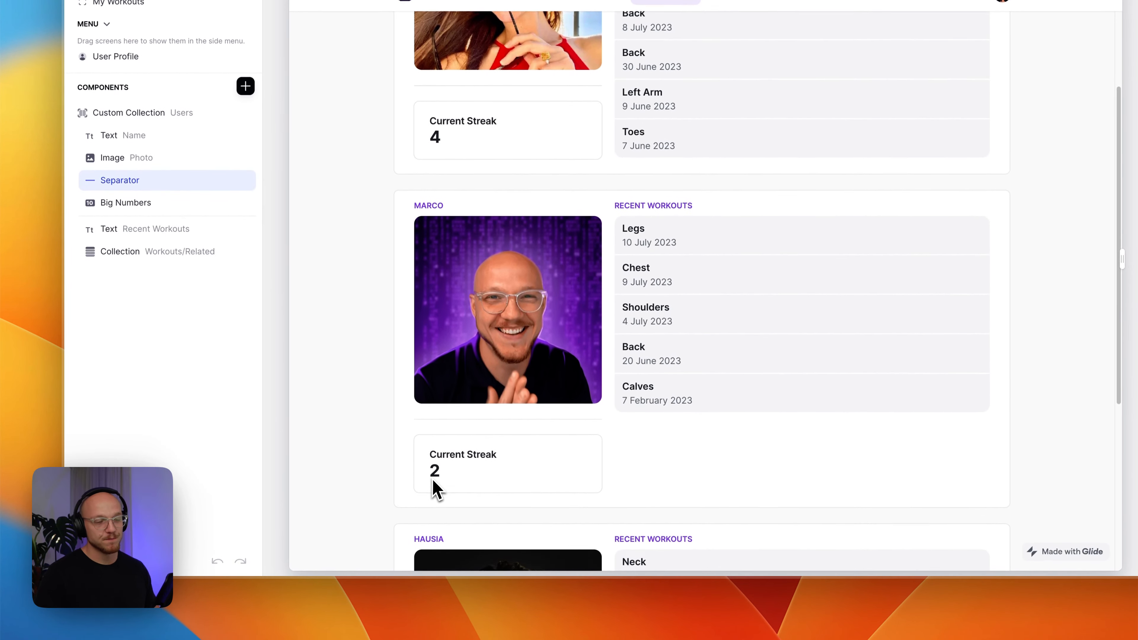
pyautogui.scroll(-5, 432, 488)
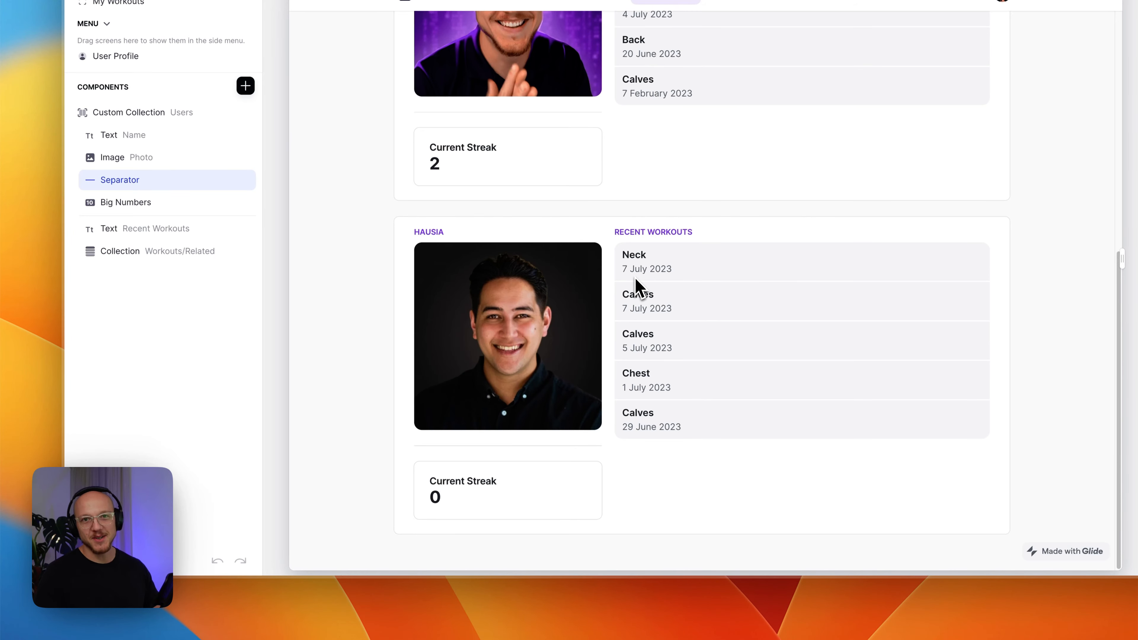
pyautogui.moveTo(626, 273); pyautogui.dragTo(671, 279)
pyautogui.click(674, 330)
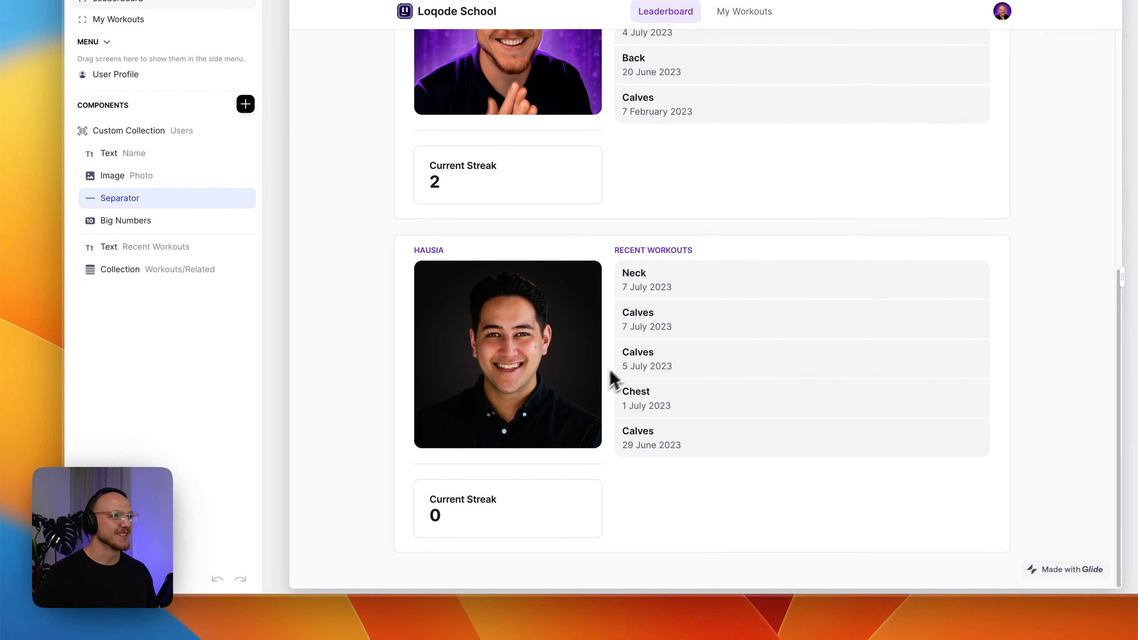
pyautogui.scroll(2, 711, 340)
pyautogui.scroll(8, 712, 340)
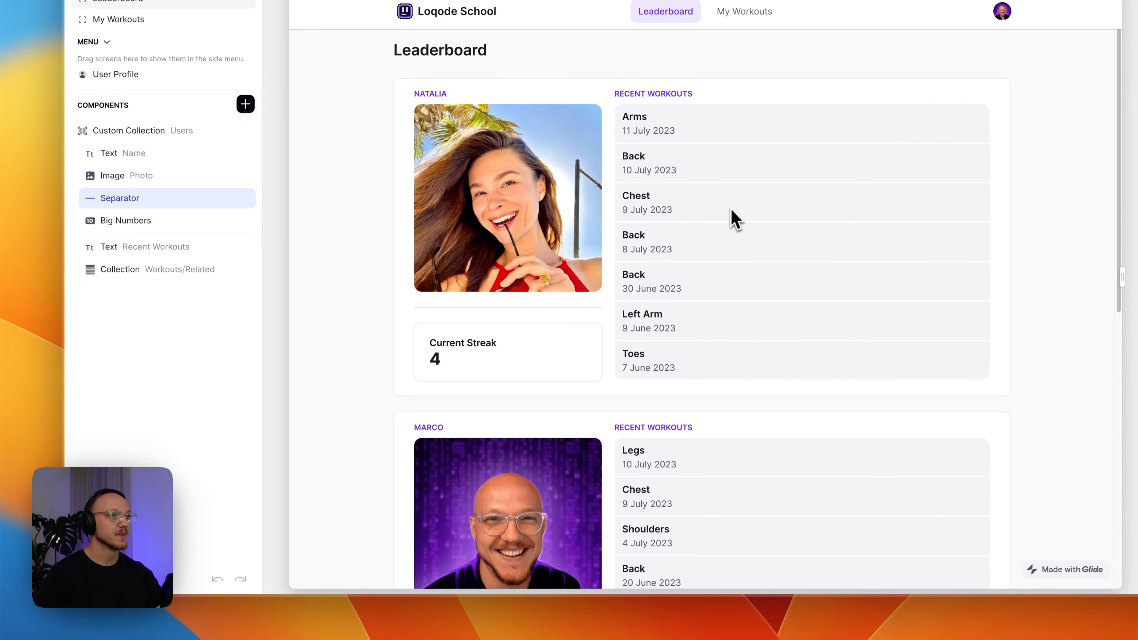
pyautogui.scroll(-5, 674, 247)
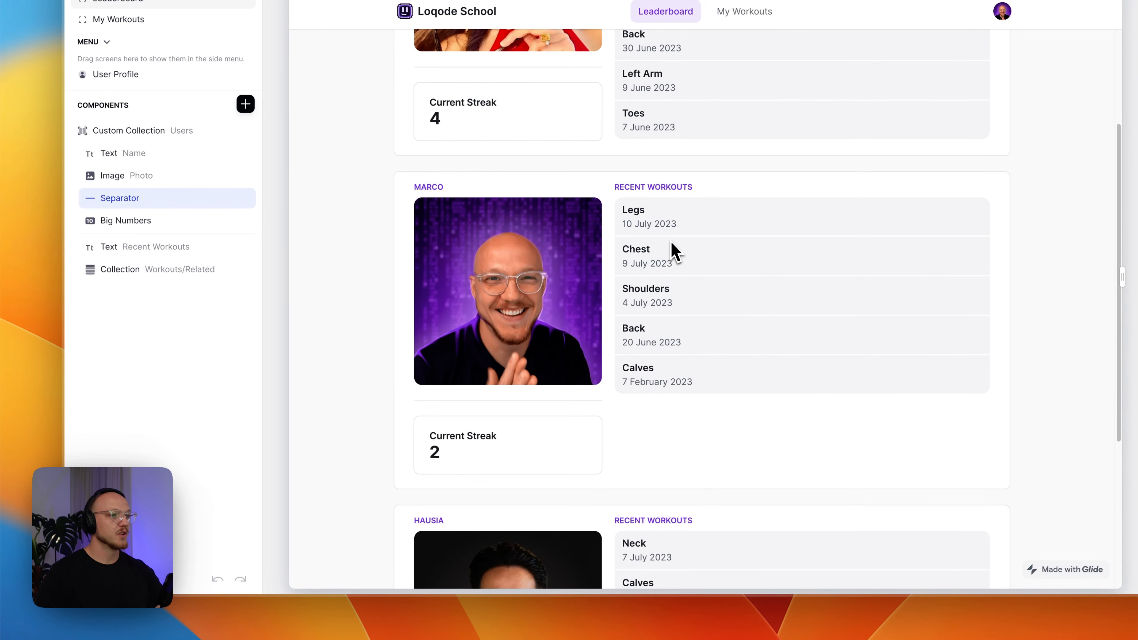
# Add a workout named "Toes" on the My Workouts screen and submit it.
pyautogui.click(745, 11)
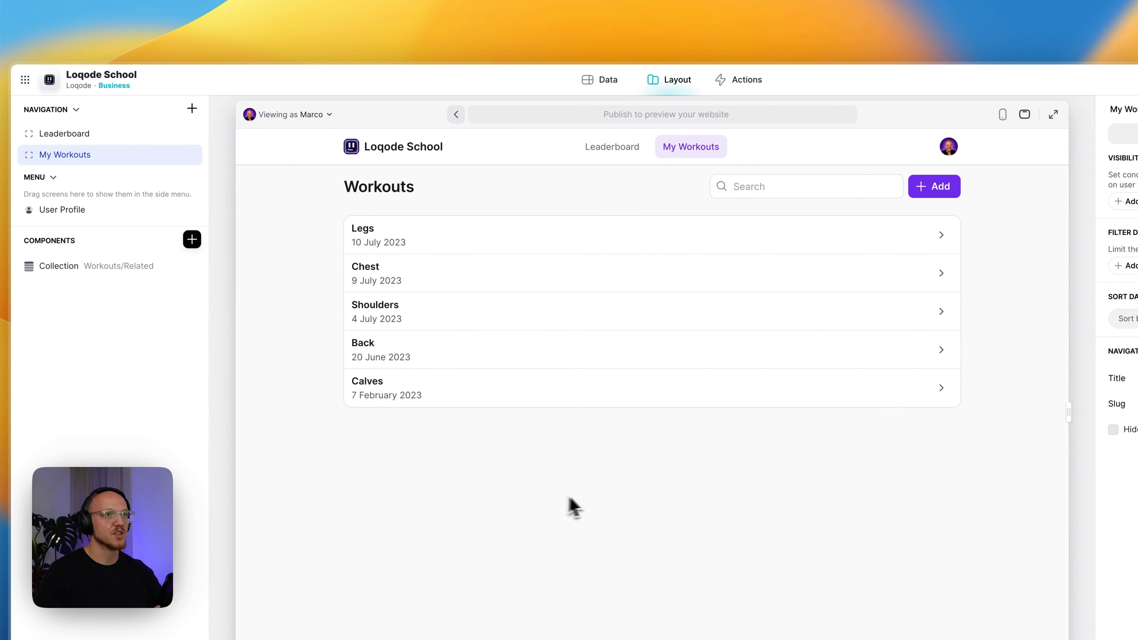
pyautogui.click(934, 187)
pyautogui.click(844, 213)
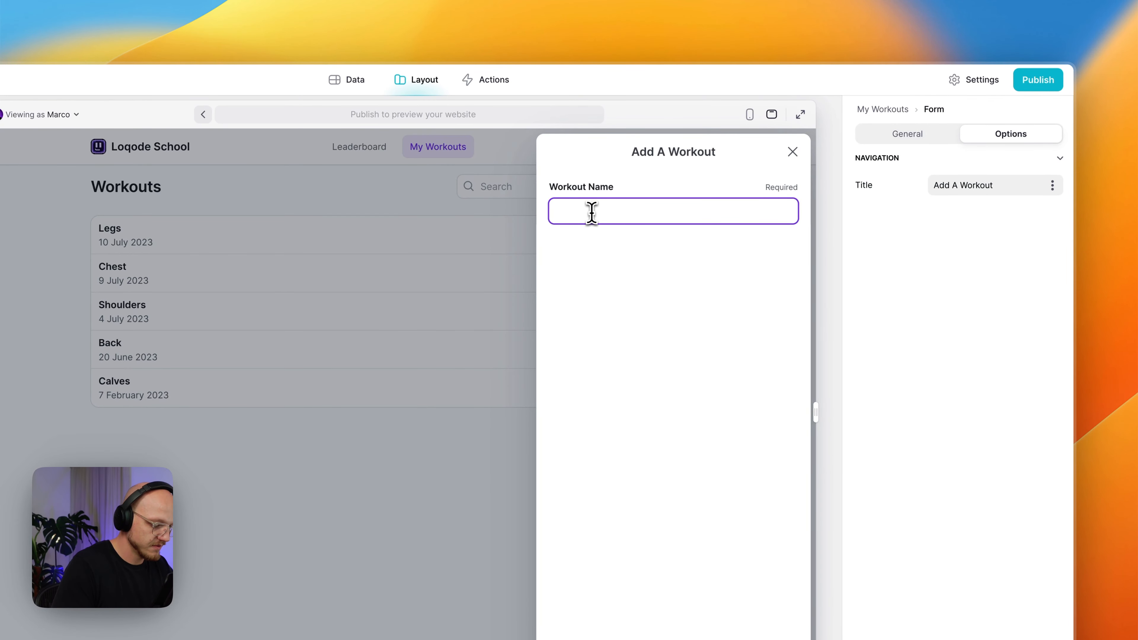
pyautogui.write('Toes')
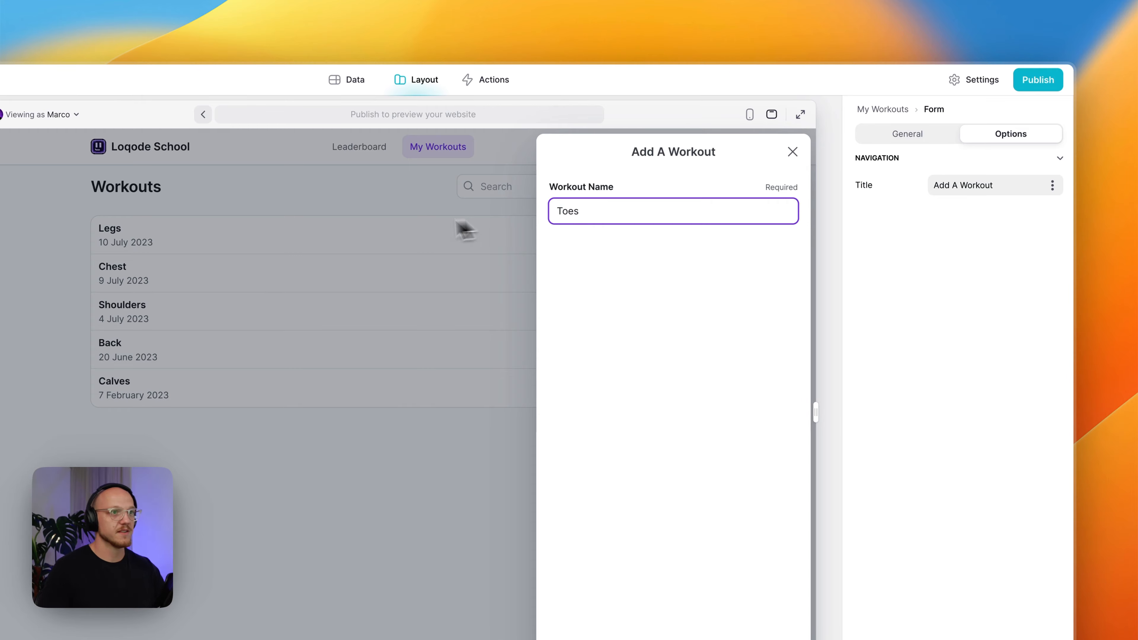
pyautogui.click(577, 639)
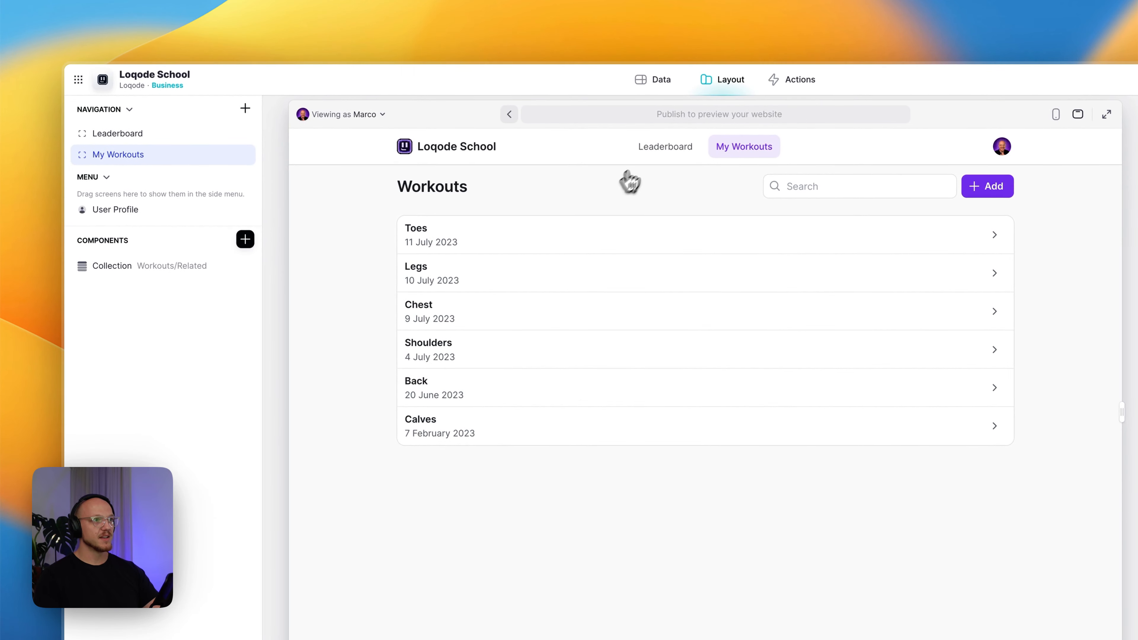
# Check the viewing user's recent workouts and current streak on the Leaderboard screen.
pyautogui.click(416, 23)
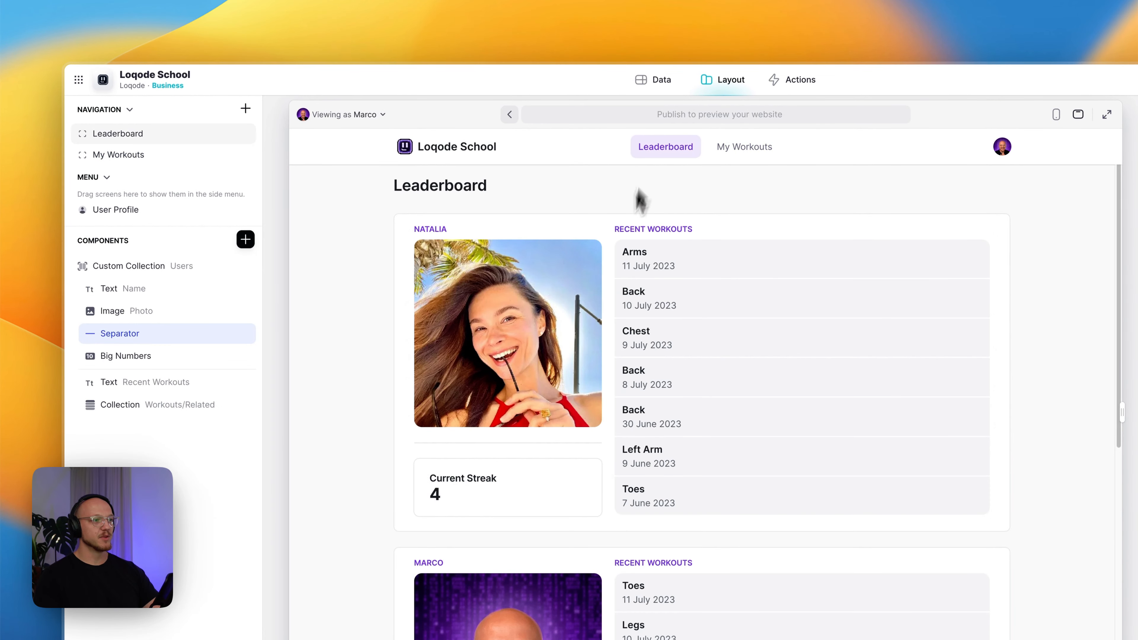
pyautogui.scroll(-5, 641, 200)
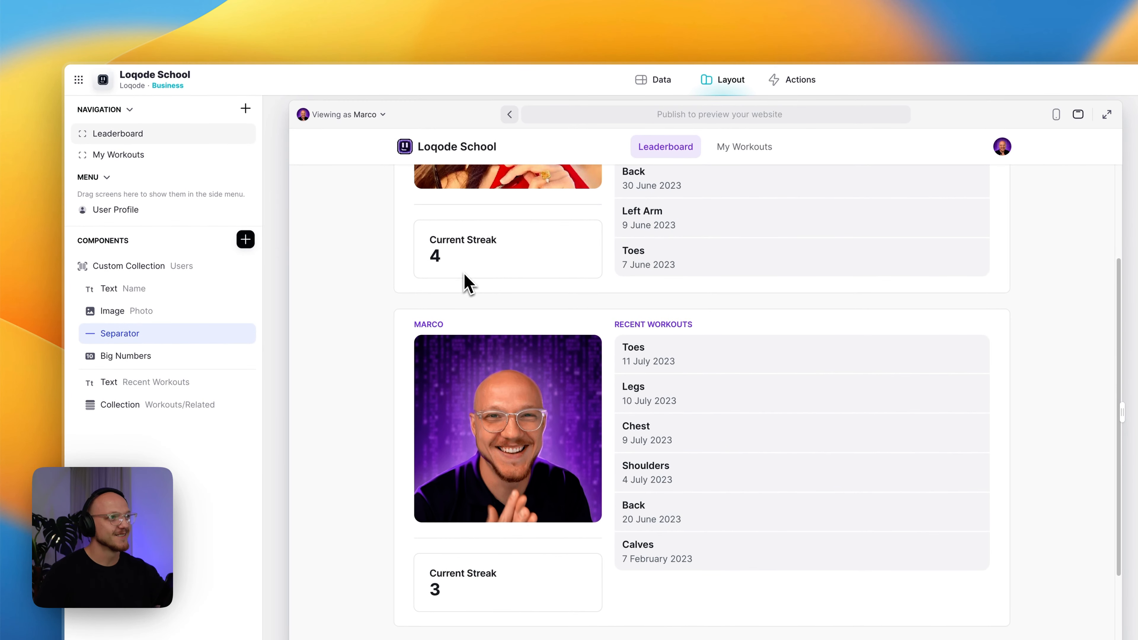
pyautogui.scroll(5, 560, 269)
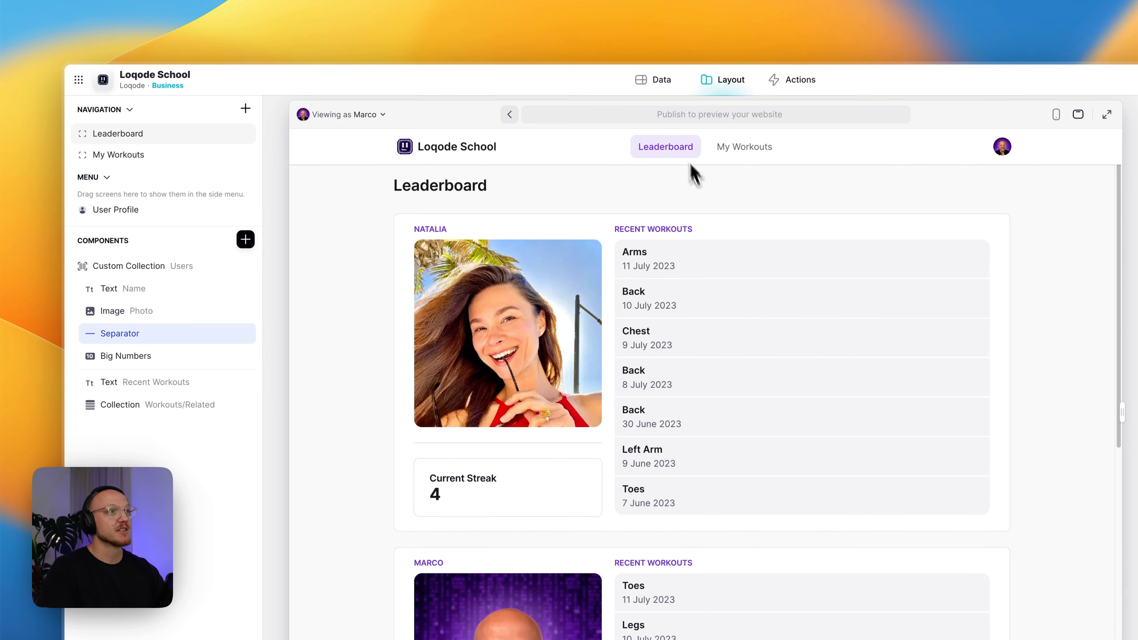
# Inspect the source, filter and sorting of the Workouts/Related query column in the Users data table.
pyautogui.click(663, 81)
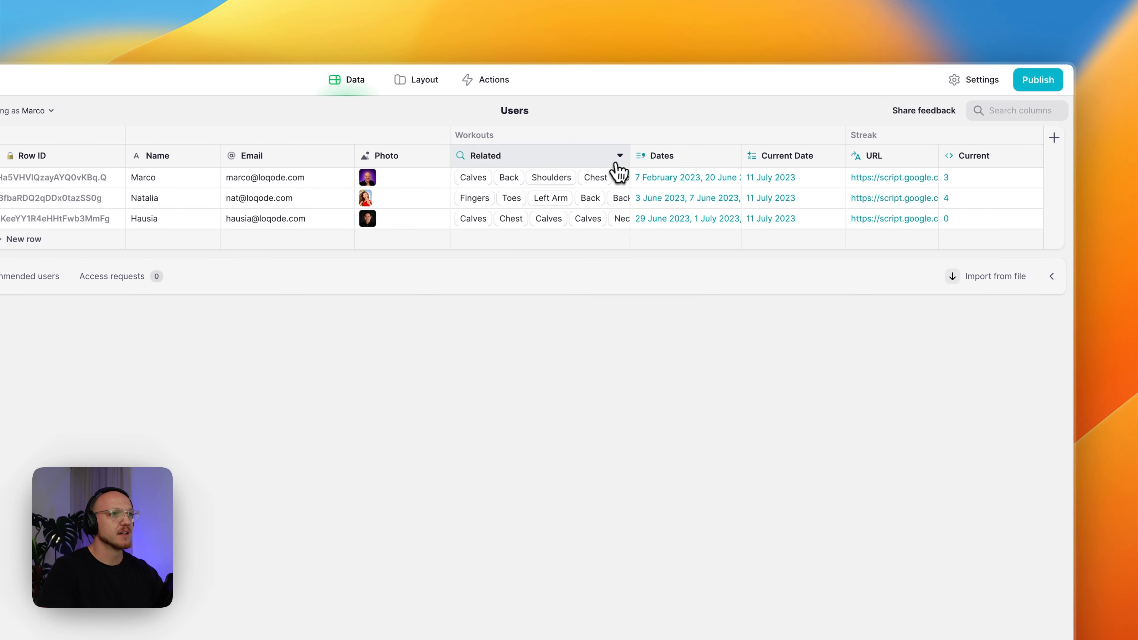
pyautogui.click(616, 157)
pyautogui.click(590, 183)
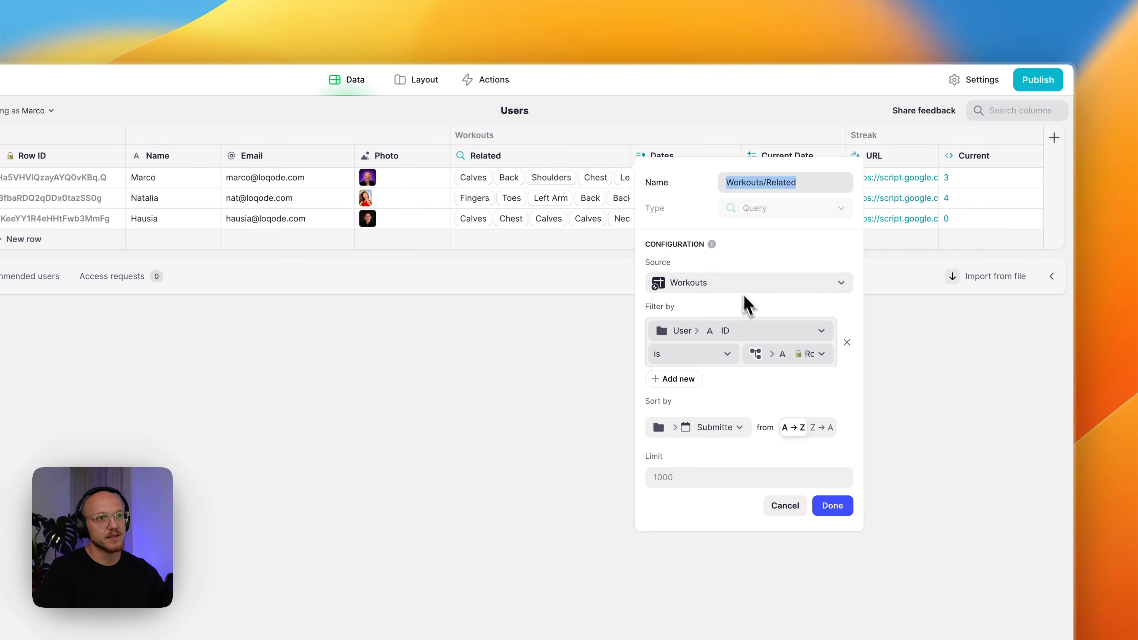
pyautogui.click(787, 511)
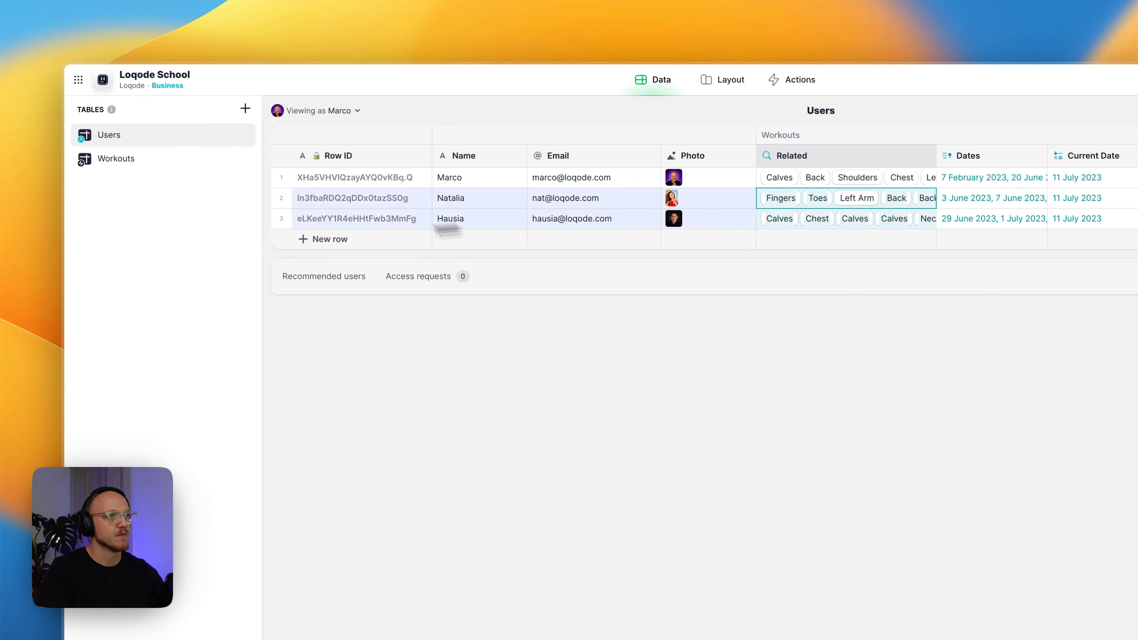
# Review the workout types and submitted dates in the Workouts table.
pyautogui.click(150, 162)
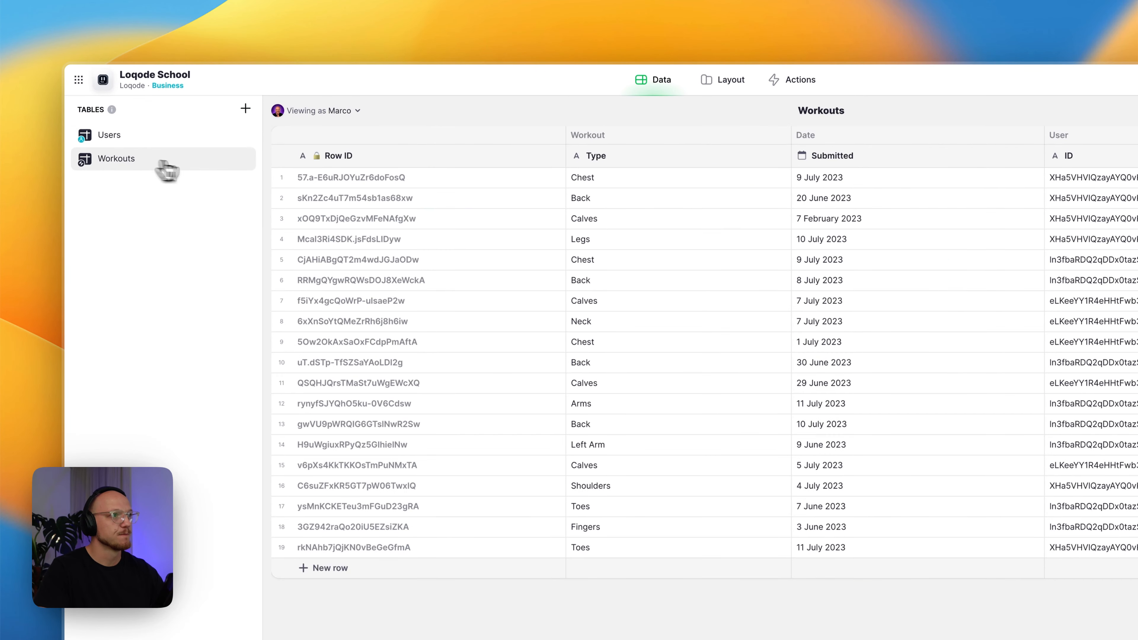
pyautogui.moveTo(587, 180); pyautogui.dragTo(636, 403)
pyautogui.moveTo(654, 178); pyautogui.dragTo(680, 403)
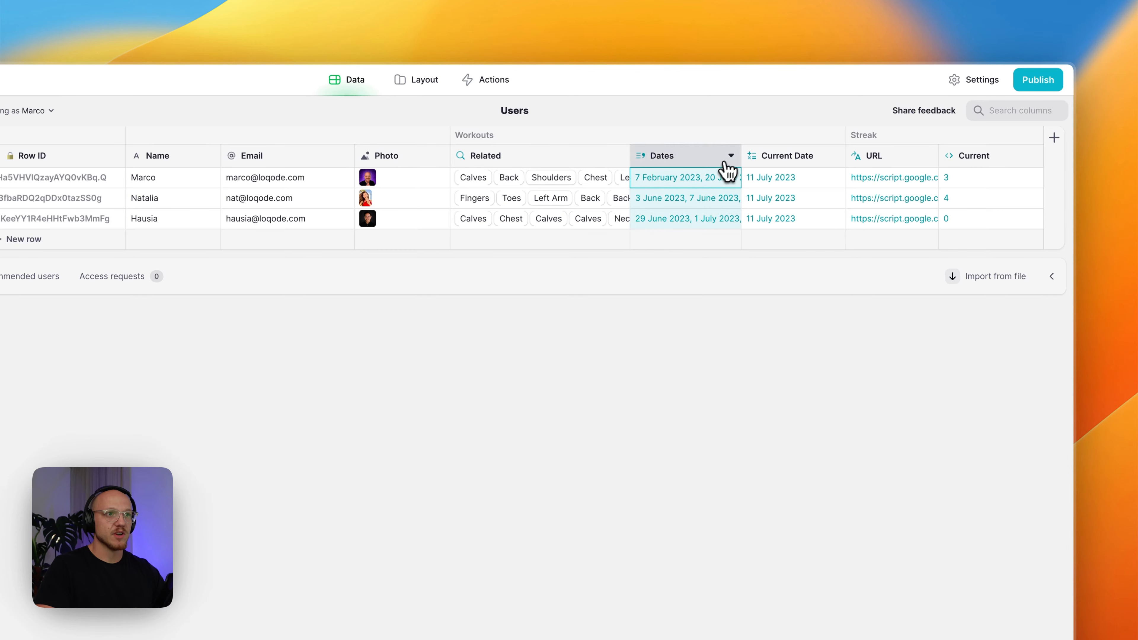
# Inspect the configuration of the Workouts/Dates joined list column in the Users table.
pyautogui.click(728, 157)
pyautogui.click(701, 181)
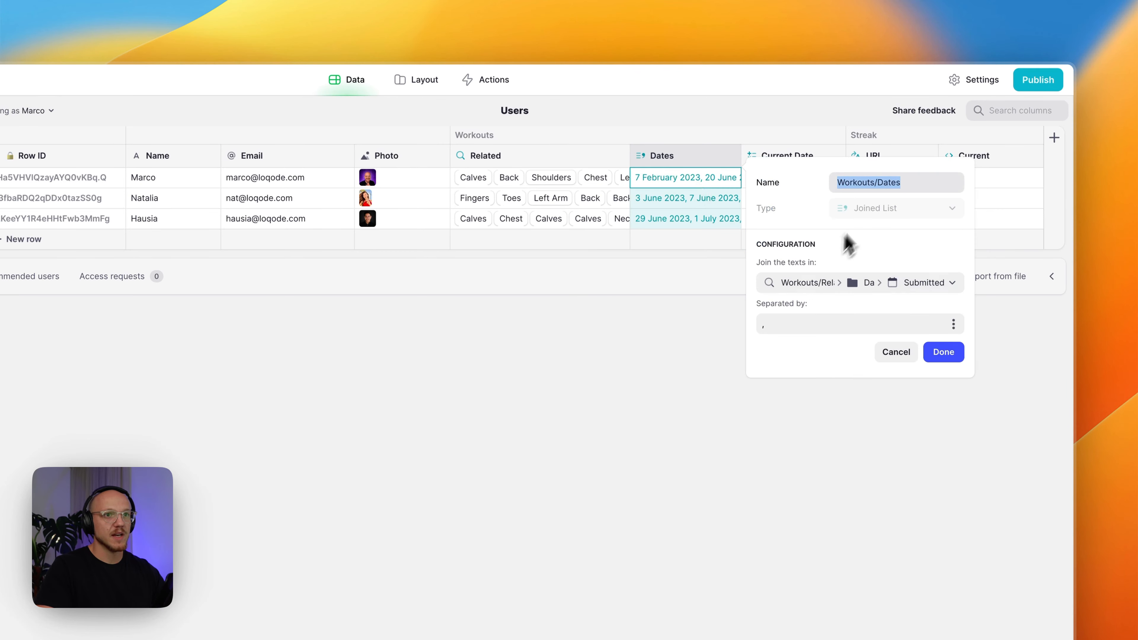
pyautogui.click(890, 354)
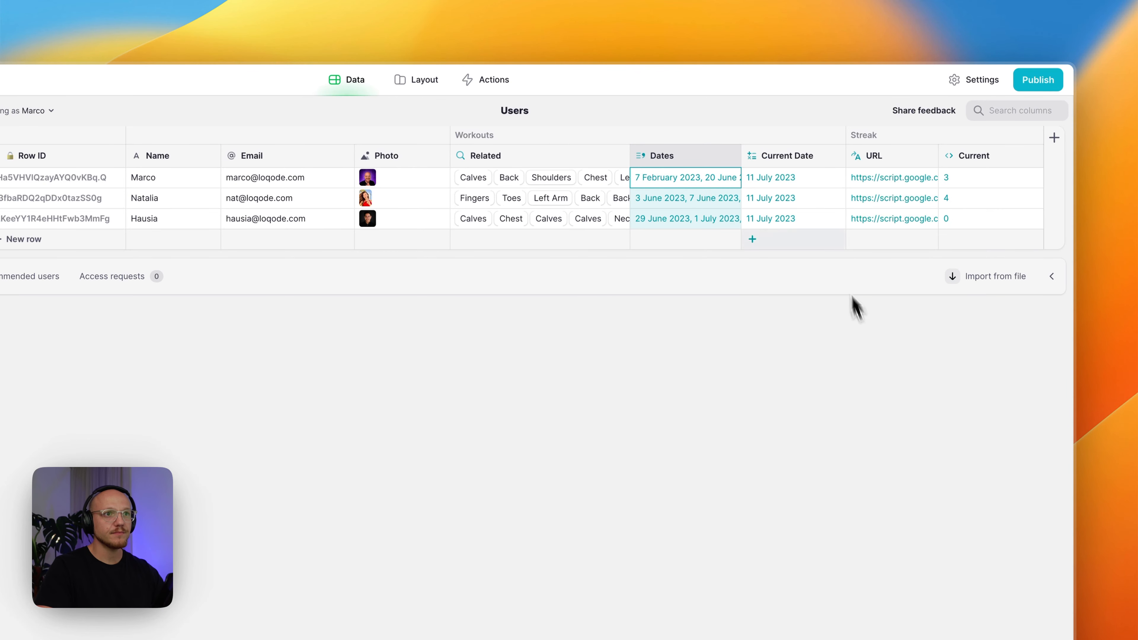
# Inspect the formula and date display settings of the Workouts/Current Date math column.
pyautogui.click(818, 181)
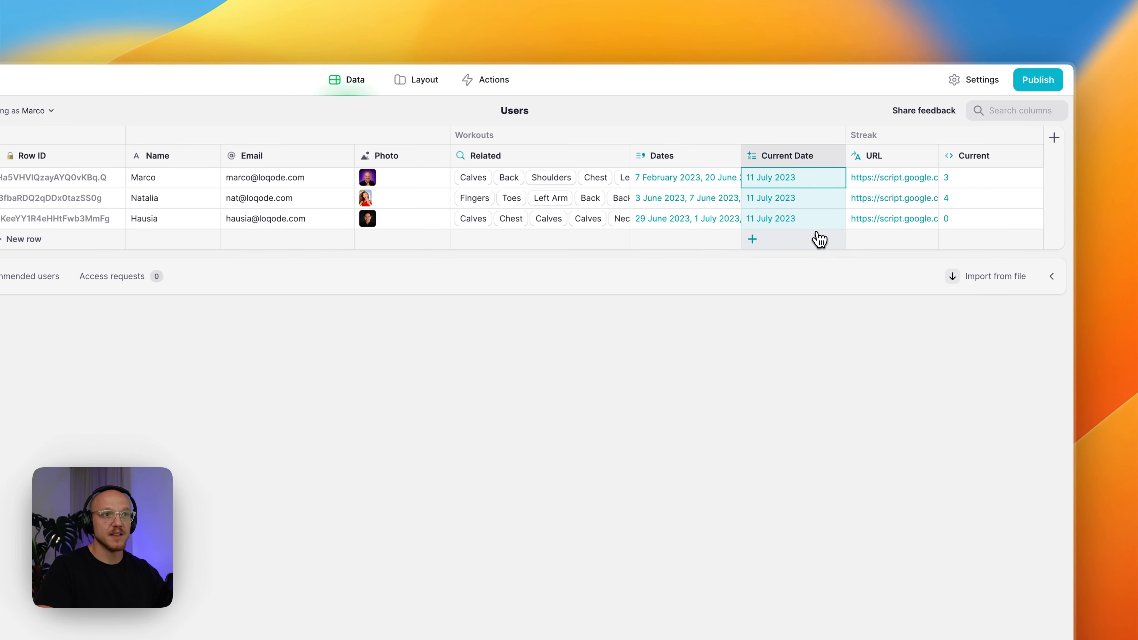
pyautogui.click(832, 158)
pyautogui.click(809, 182)
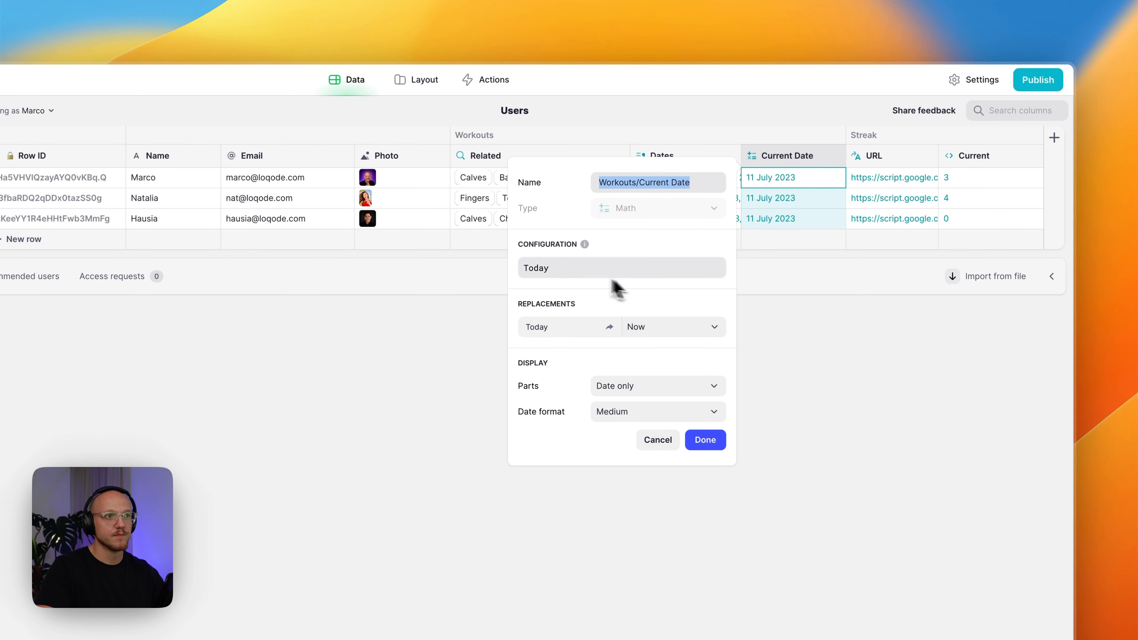
pyautogui.click(658, 442)
# Open the Streak/URL template column's configuration and set the AAA replacement to Current time.
pyautogui.click(916, 182)
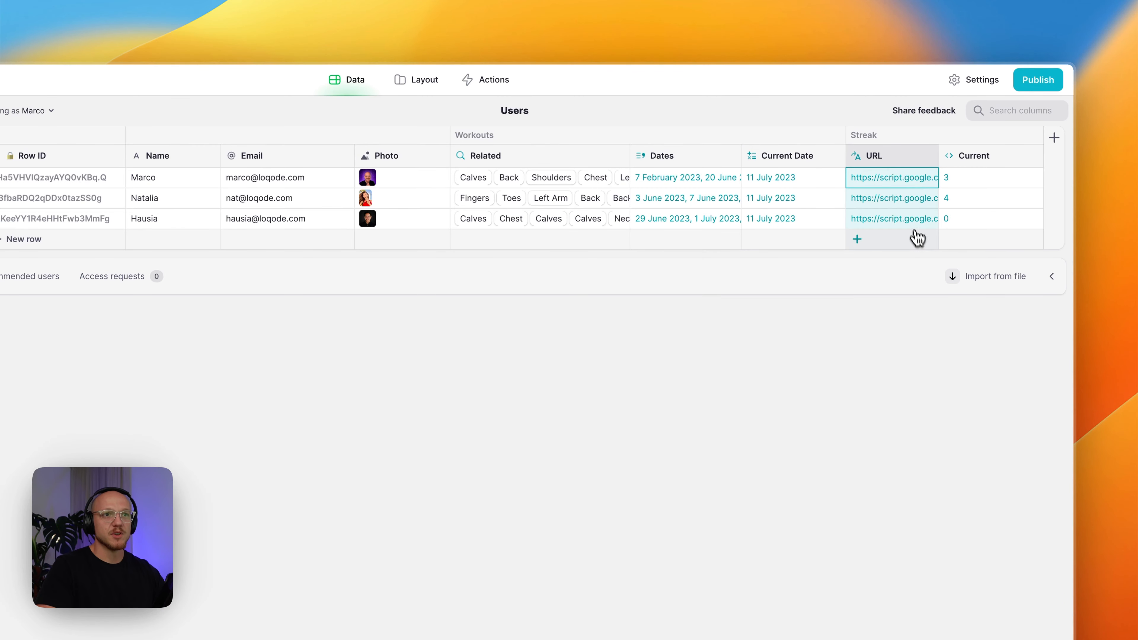
pyautogui.click(921, 157)
pyautogui.click(898, 180)
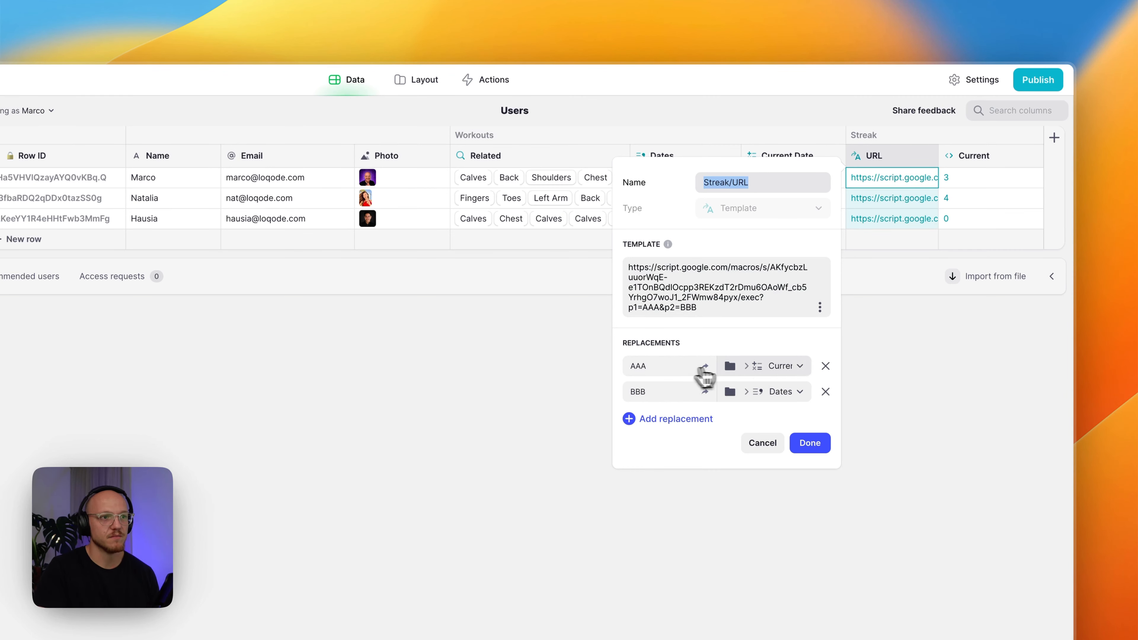
pyautogui.click(755, 366)
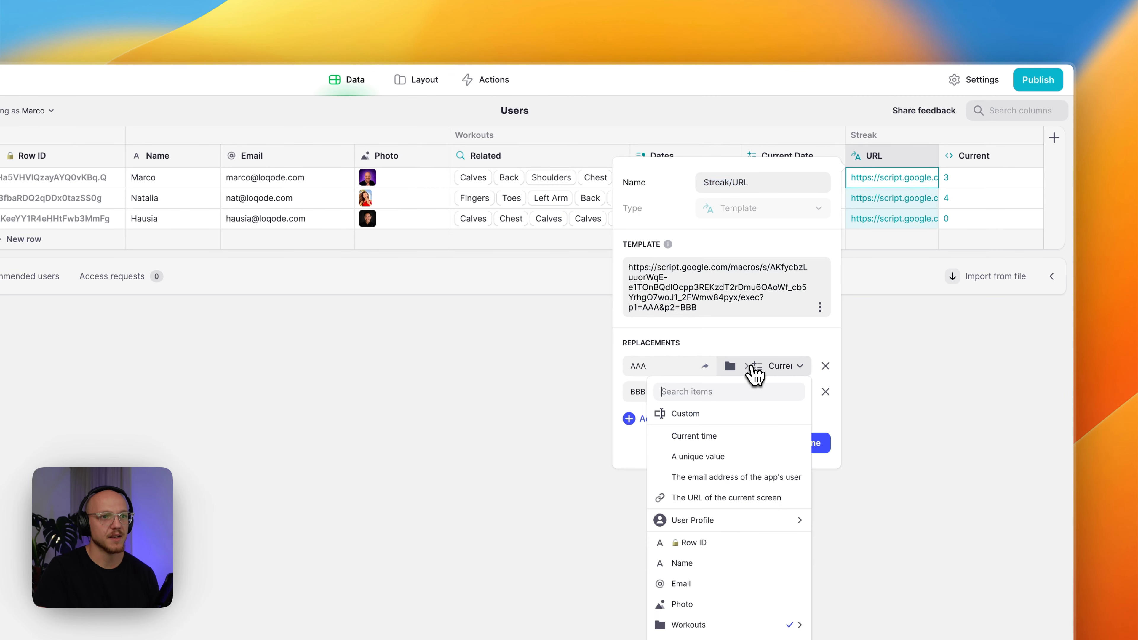
pyautogui.click(686, 441)
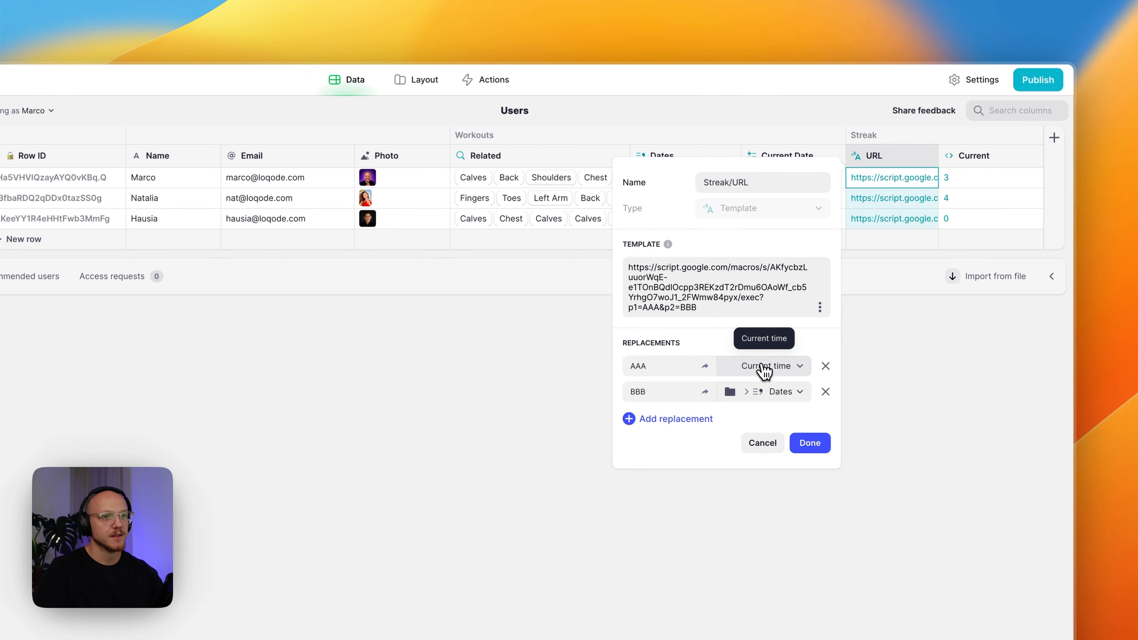
# Set the AAA replacement in the Streak/URL template to Current Date from Workouts and save the column.
pyautogui.click(764, 370)
pyautogui.moveTo(709, 631)
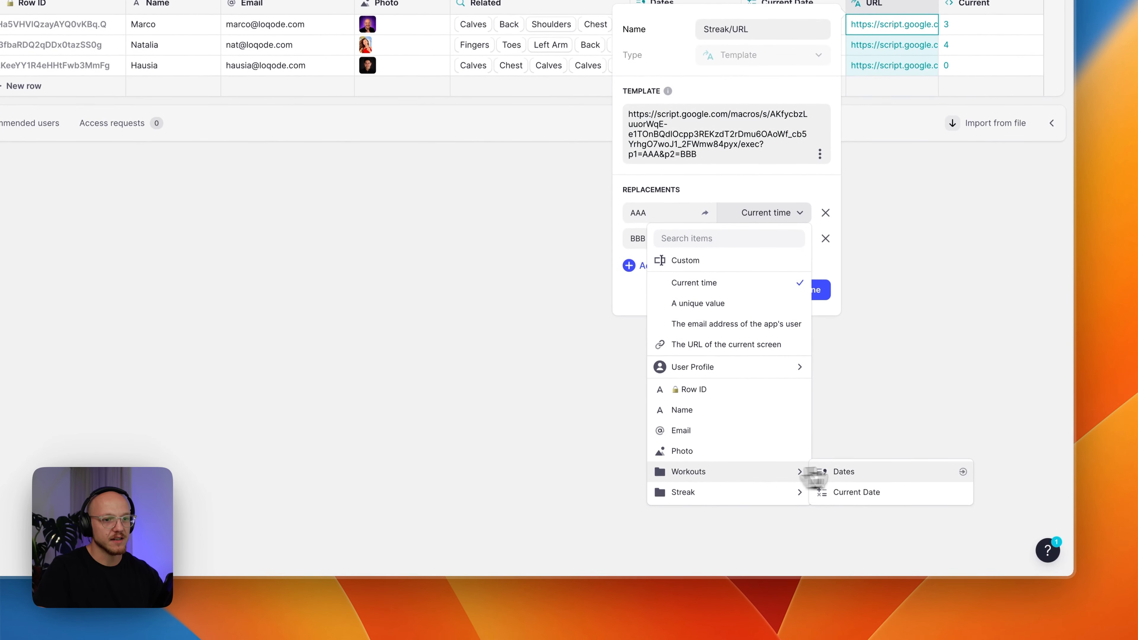
pyautogui.click(856, 492)
pyautogui.click(817, 290)
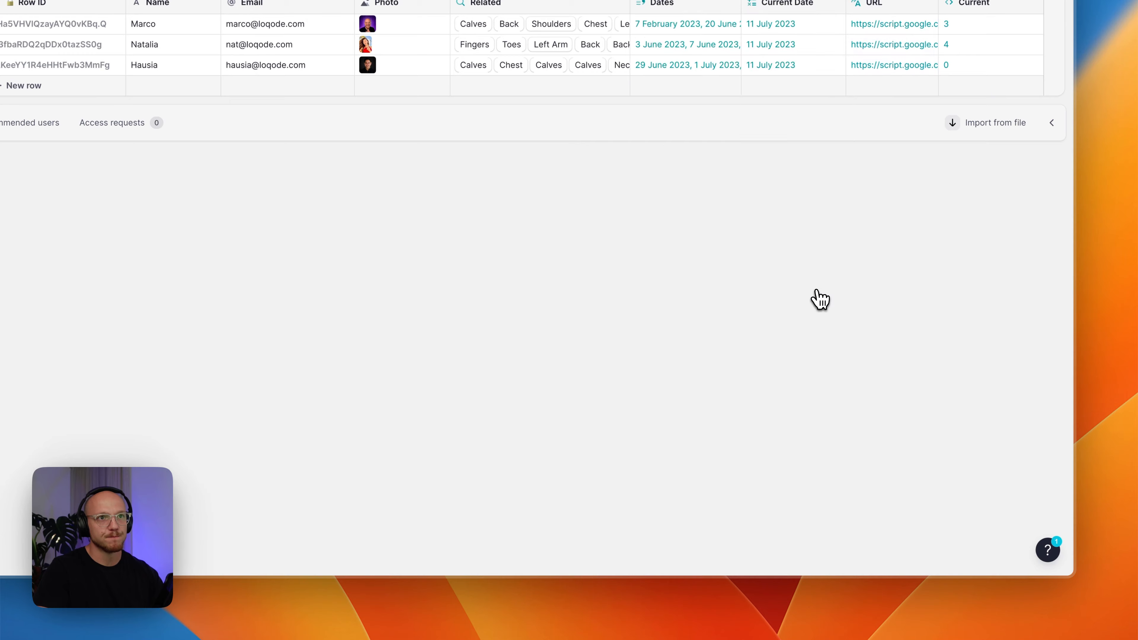
# Inspect the Streak/Current column's Fetch JSON configuration, including its source URL and JQ Query, and leave it without changes.
pyautogui.click(1031, 2)
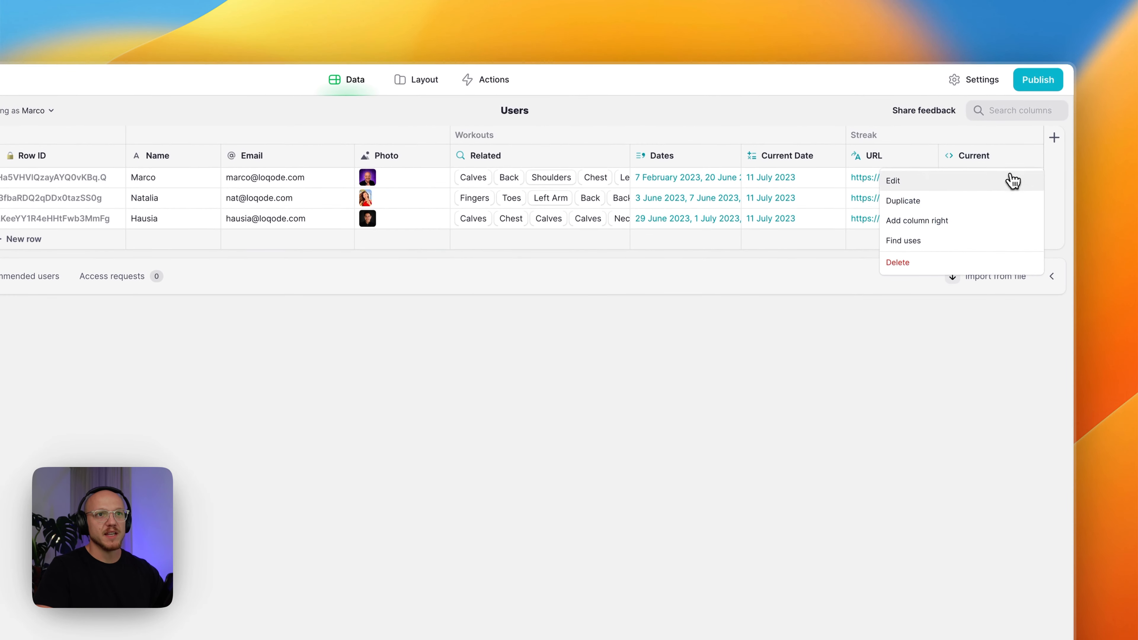
pyautogui.click(1012, 180)
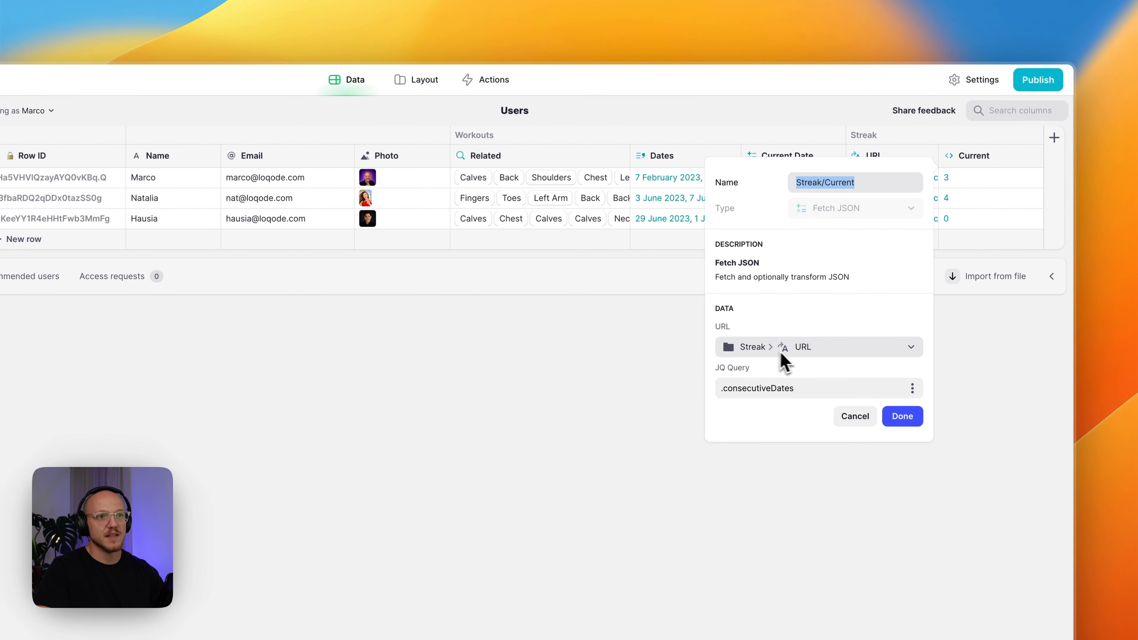
pyautogui.moveTo(719, 262); pyautogui.dragTo(759, 264)
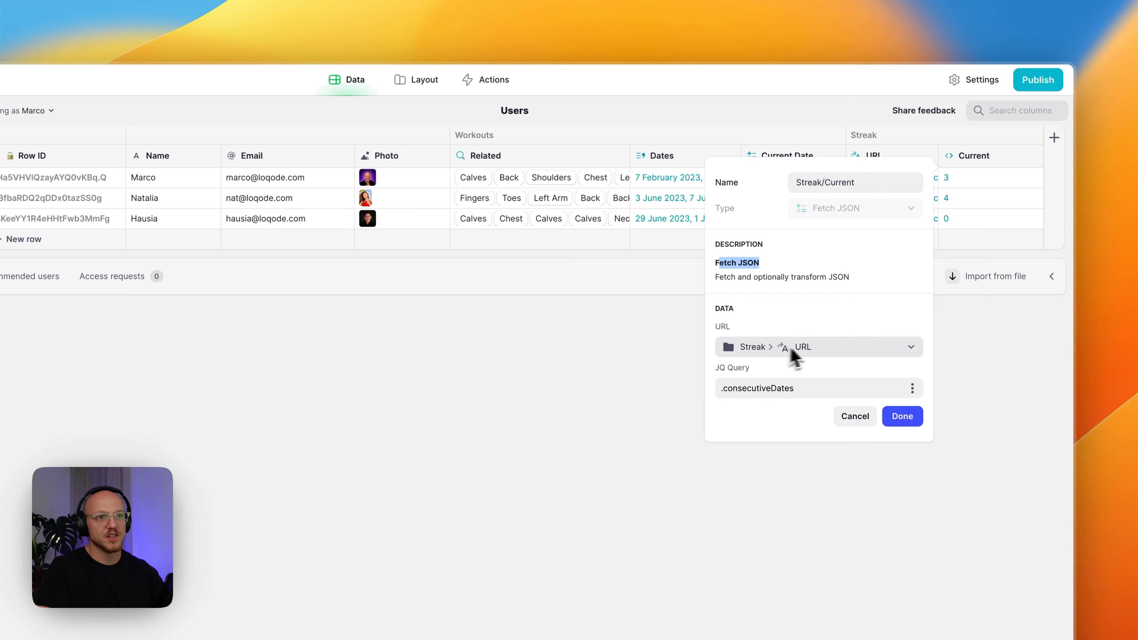
pyautogui.moveTo(721, 388); pyautogui.dragTo(812, 386)
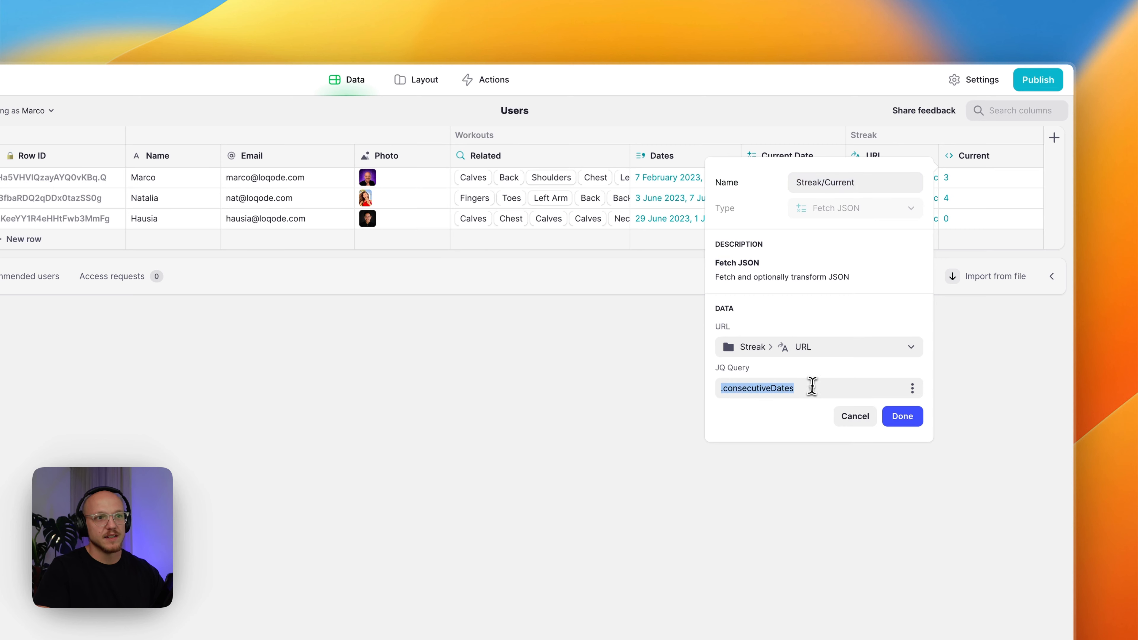
pyautogui.click(853, 419)
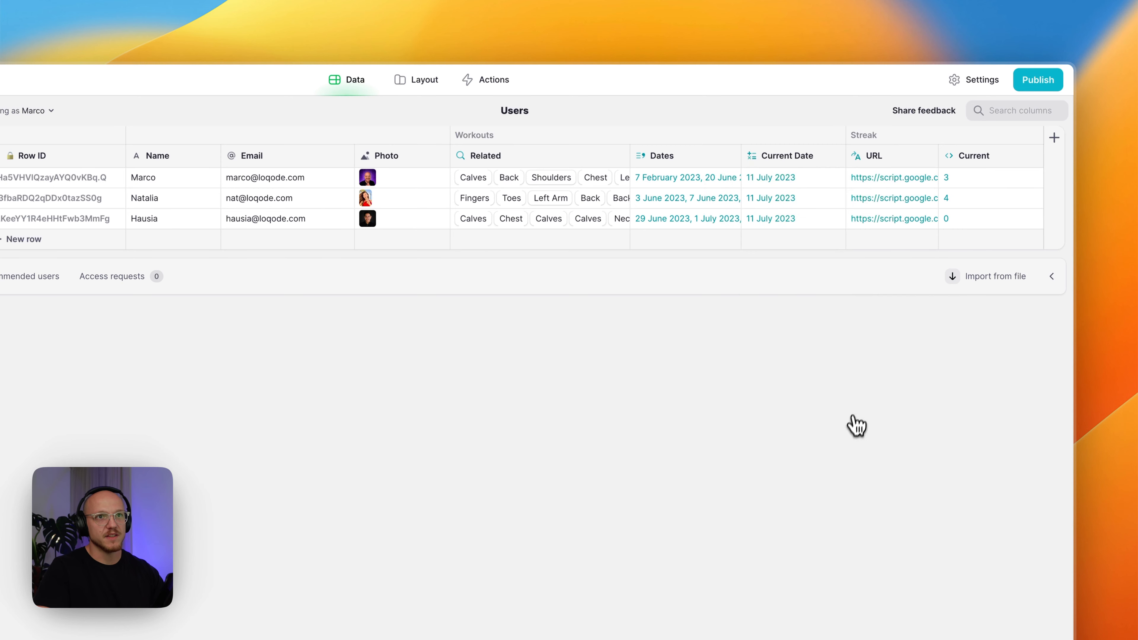
# Examine how the AAA and BBB replacements fill the p1 and p2 parameters in the Streak/URL template column.
pyautogui.click(924, 163)
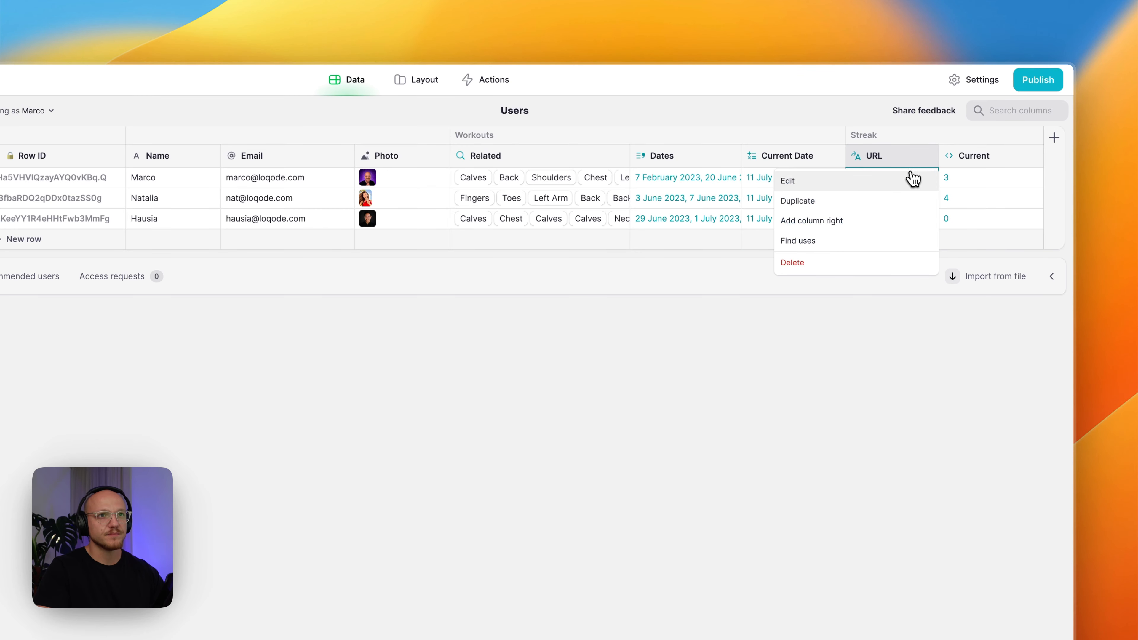
pyautogui.click(913, 181)
pyautogui.doubleClick(650, 366)
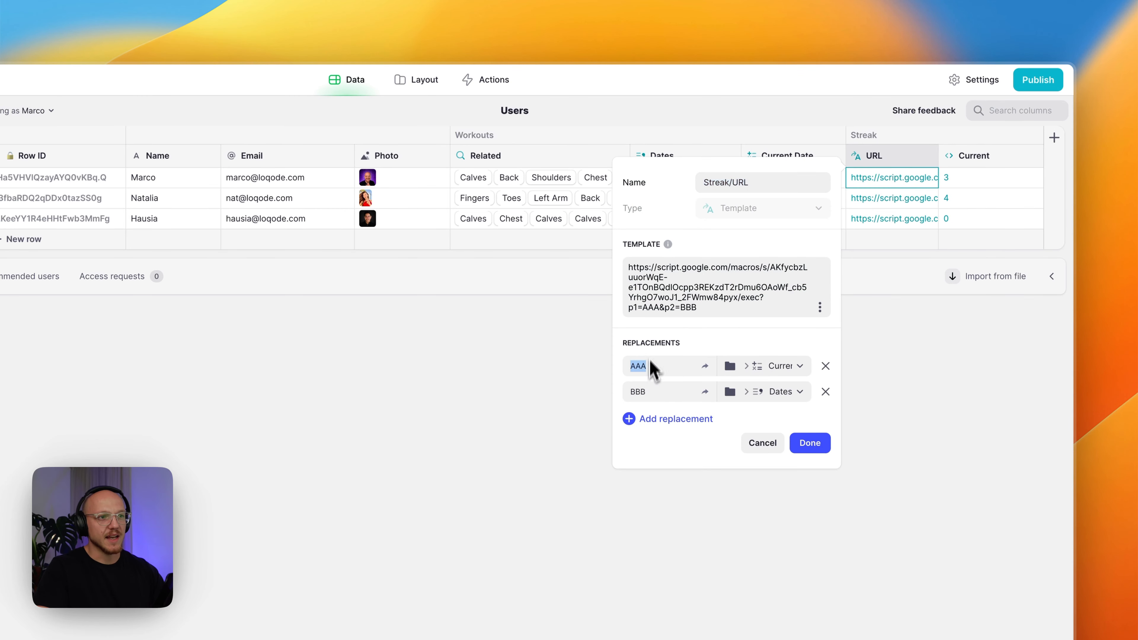
pyautogui.doubleClick(650, 307)
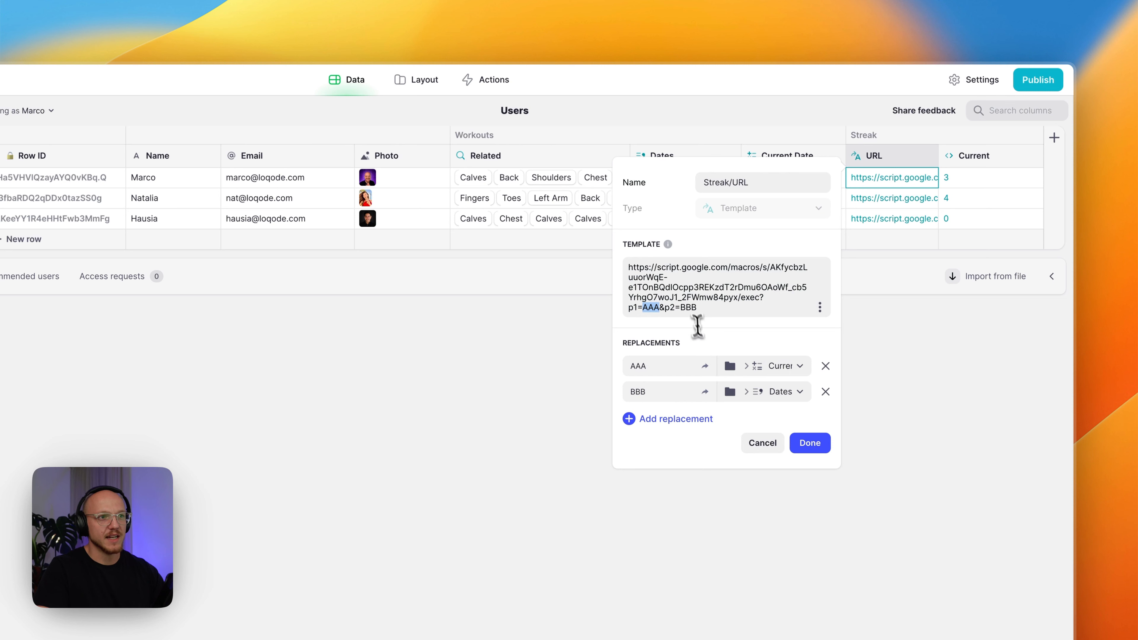
pyautogui.click(687, 307)
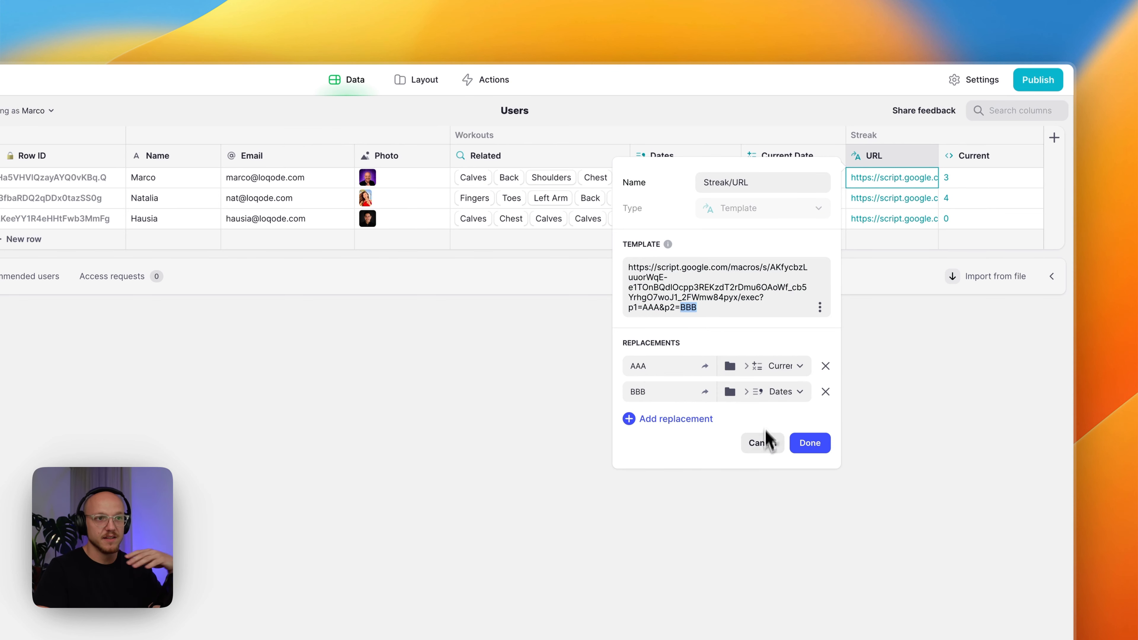
pyautogui.click(767, 443)
pyautogui.click(1031, 157)
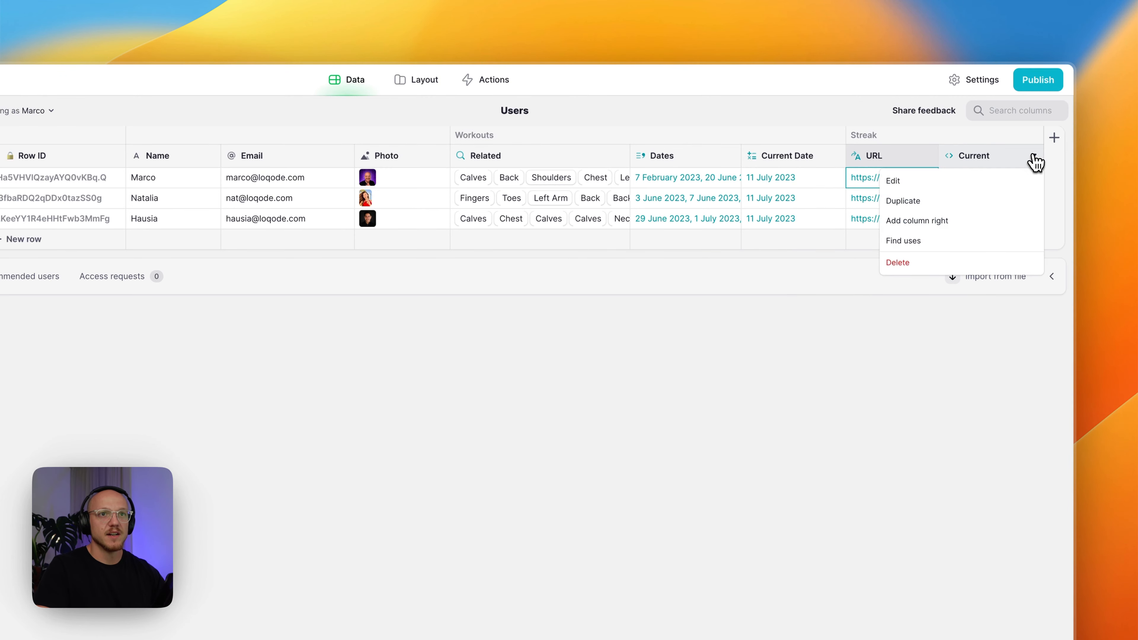
pyautogui.click(1003, 183)
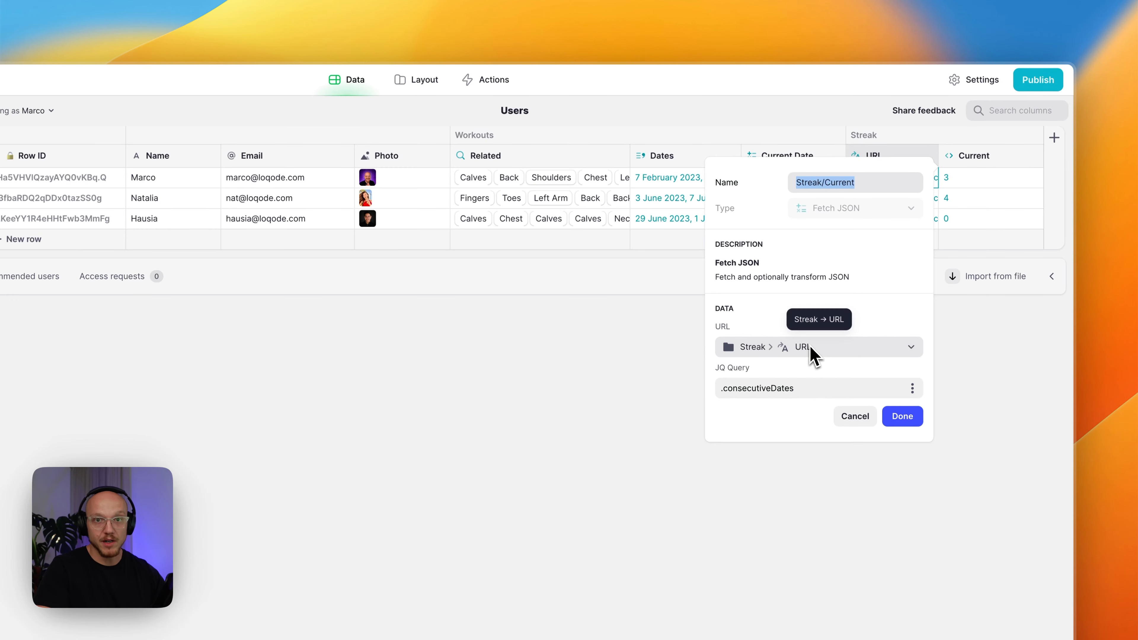
pyautogui.tripleClick(732, 388)
pyautogui.press('BackSpace')
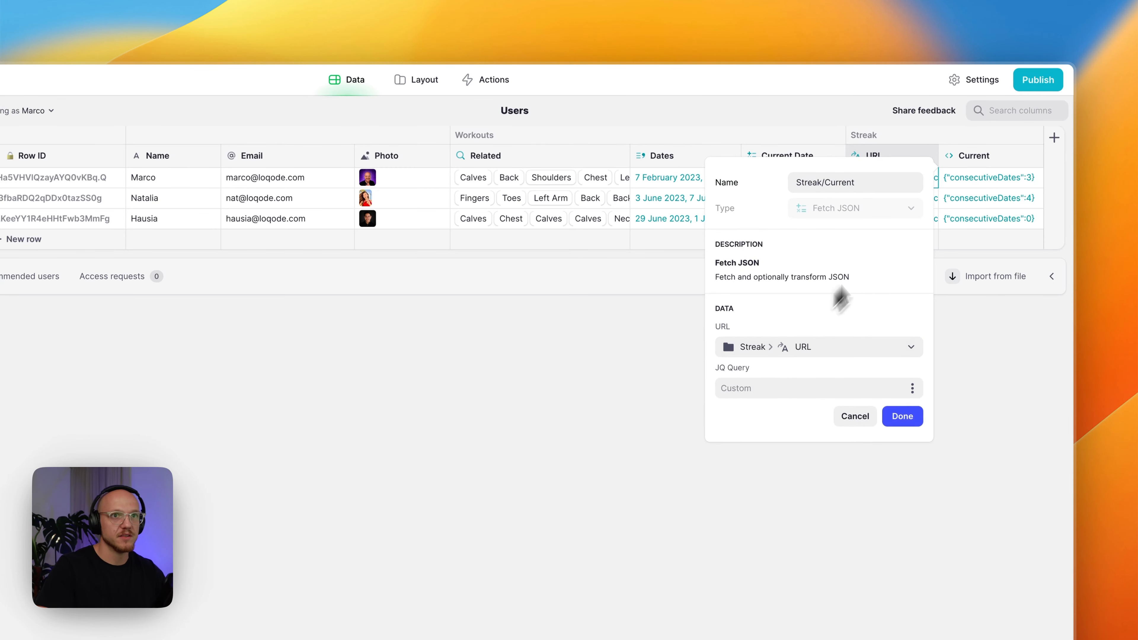
pyautogui.click(960, 187)
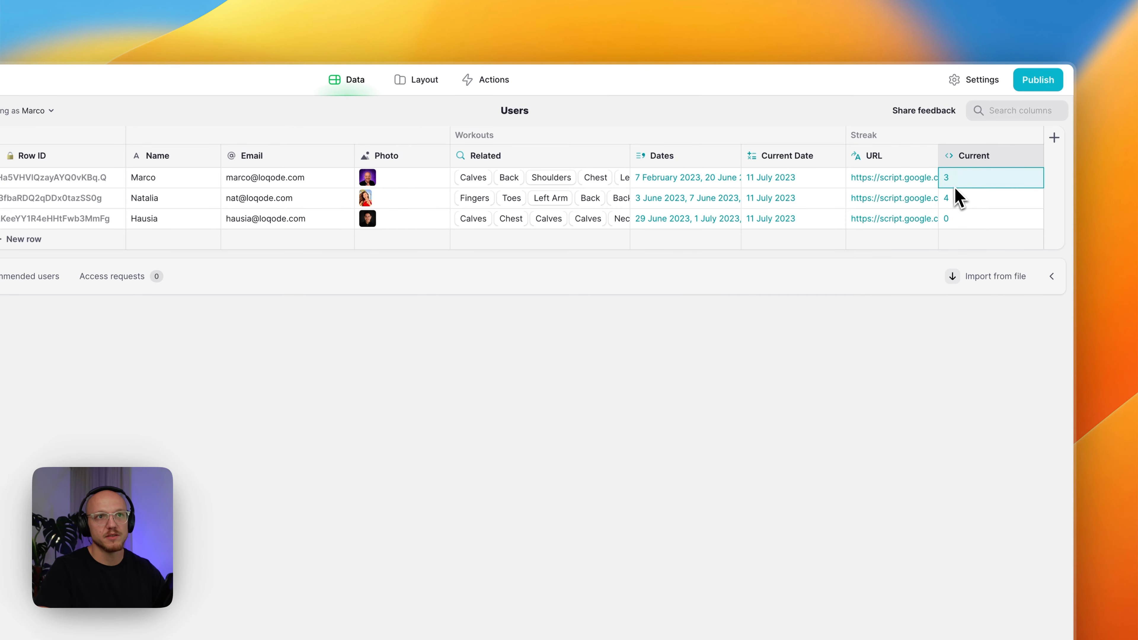
pyautogui.click(928, 159)
pyautogui.click(919, 180)
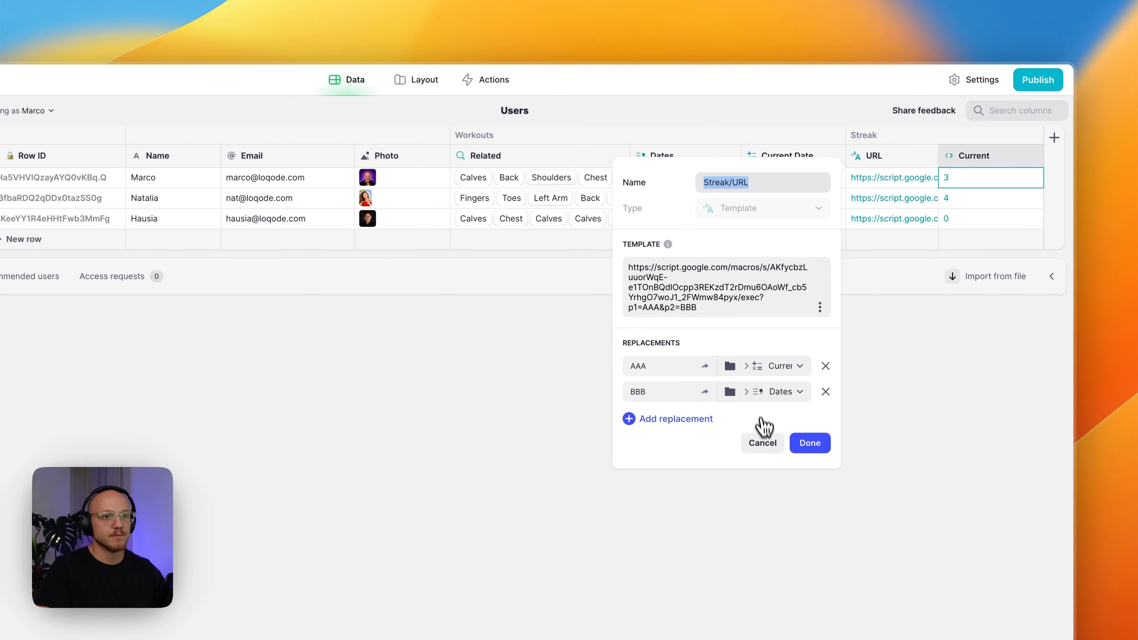
pyautogui.click(763, 443)
# Clear the Streak/Current column's JQ Query to preview the raw JSON, restore .consecutiveDates, and save the column.
pyautogui.click(1030, 160)
pyautogui.click(994, 182)
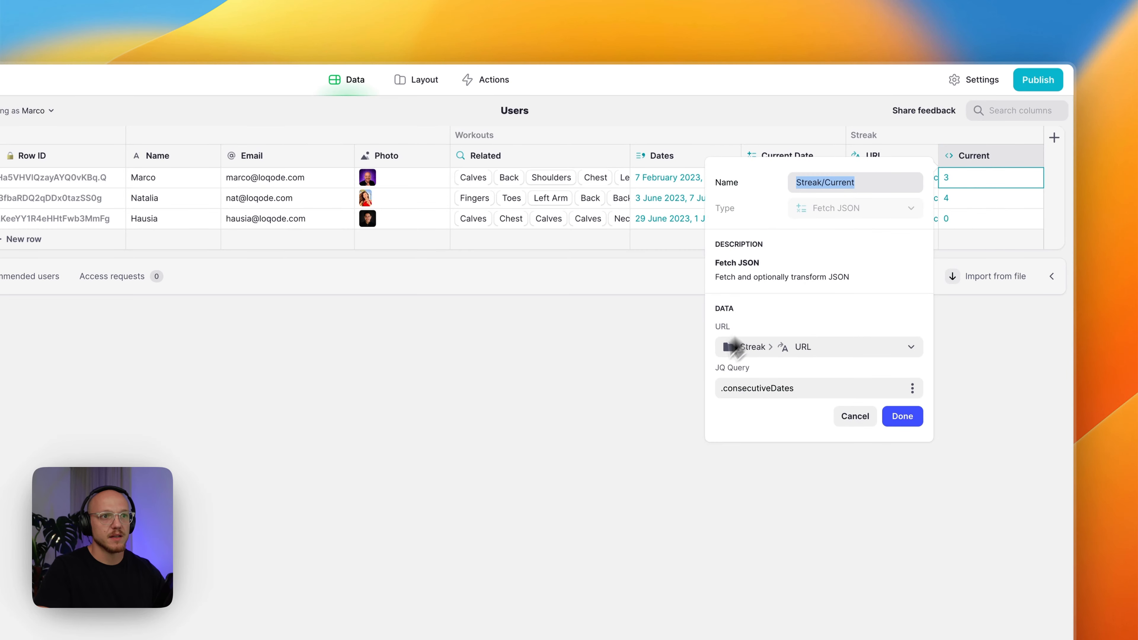
pyautogui.tripleClick(750, 388)
pyautogui.press('super+c')
pyautogui.press('BackSpace')
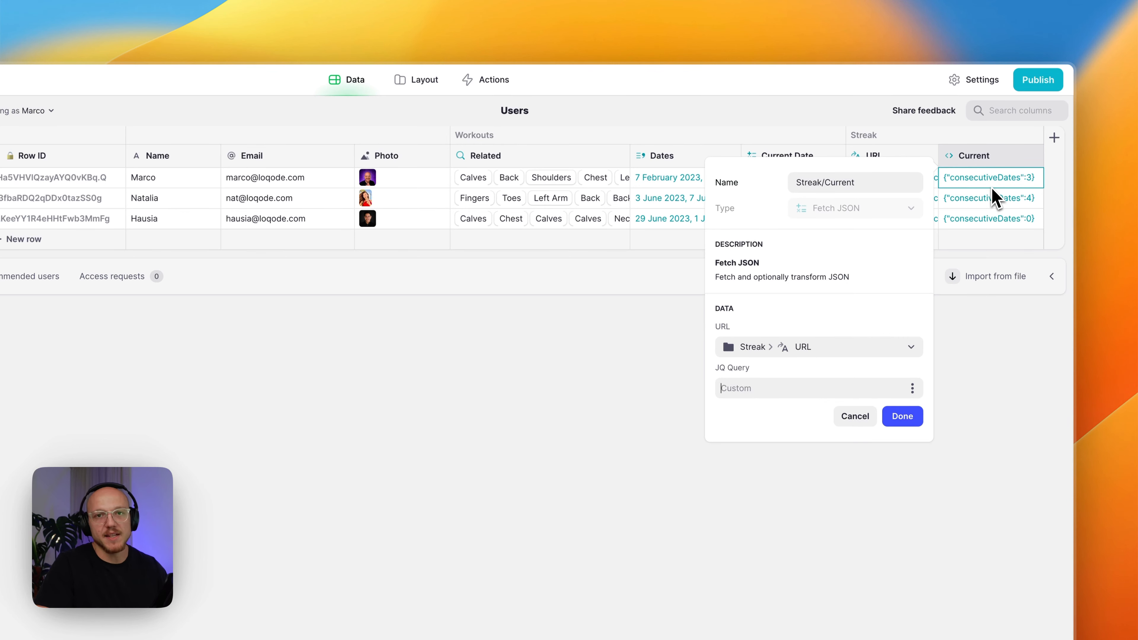
pyautogui.press('super+v')
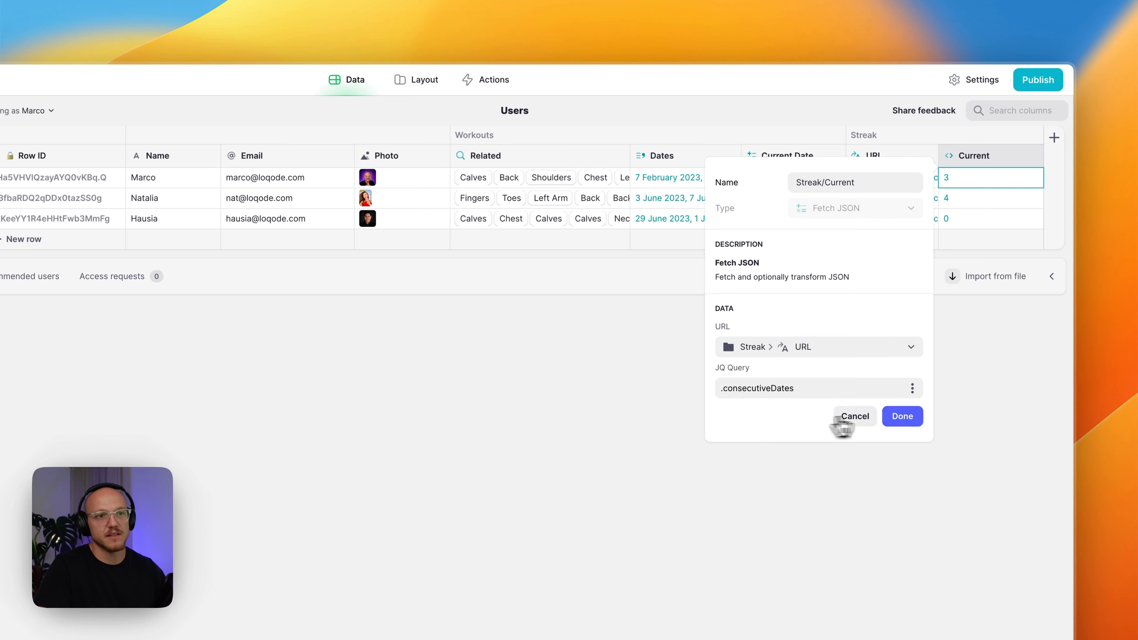
pyautogui.click(898, 419)
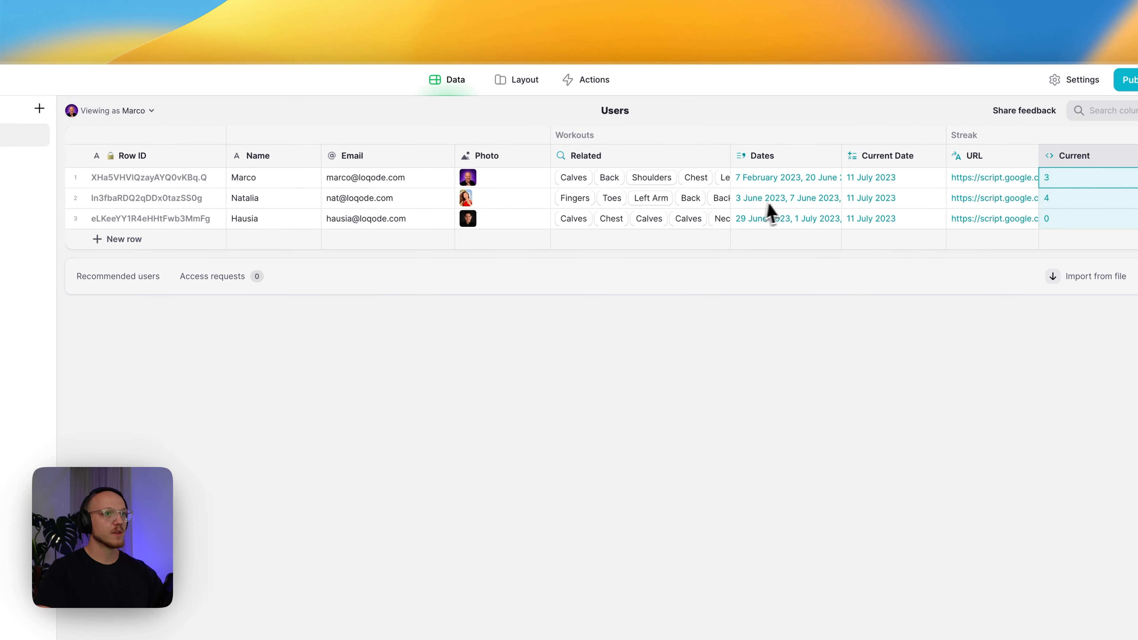
# Switch to the Glide Streaks project in Apps Script and review the full Code.gs script.
pyautogui.click(276, 20)
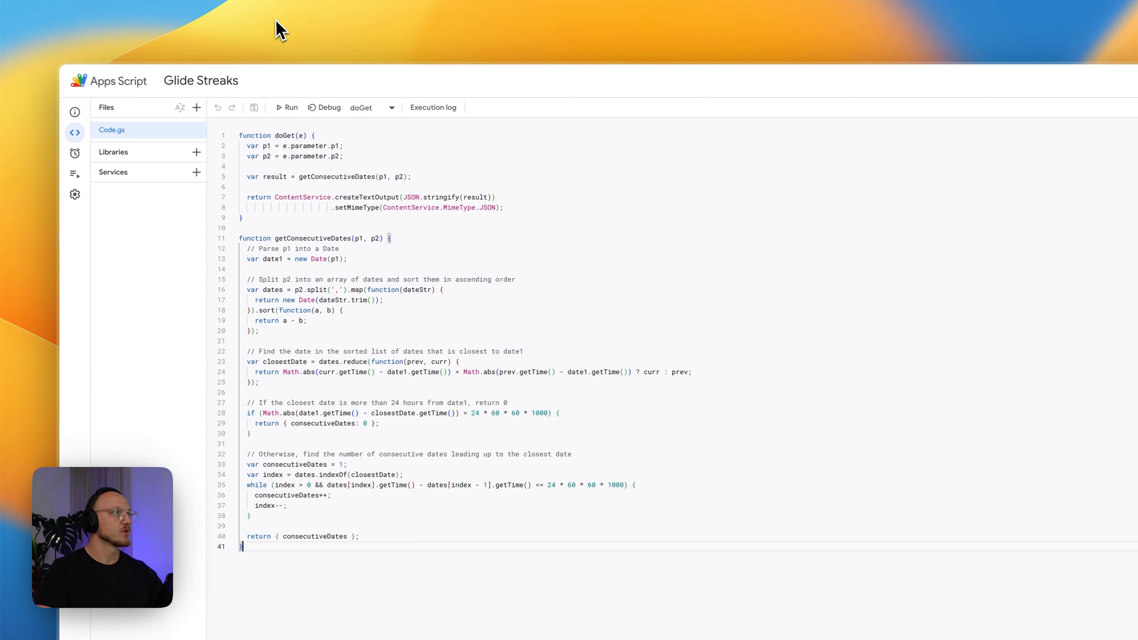
pyautogui.moveTo(341, 556); pyautogui.dragTo(187, 140)
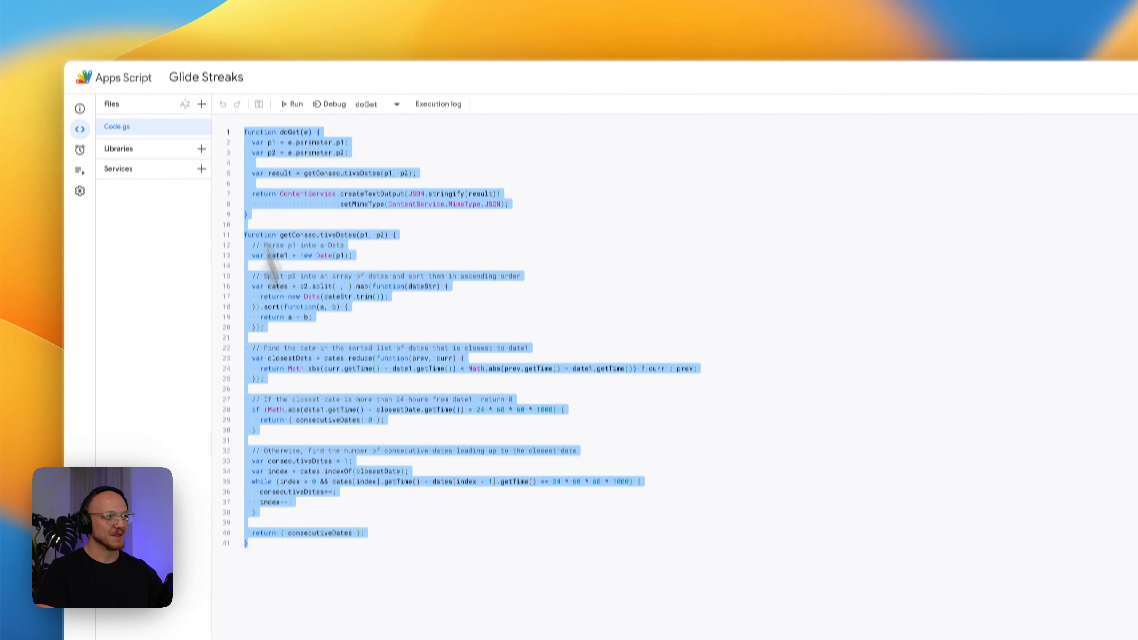
pyautogui.click(366, 563)
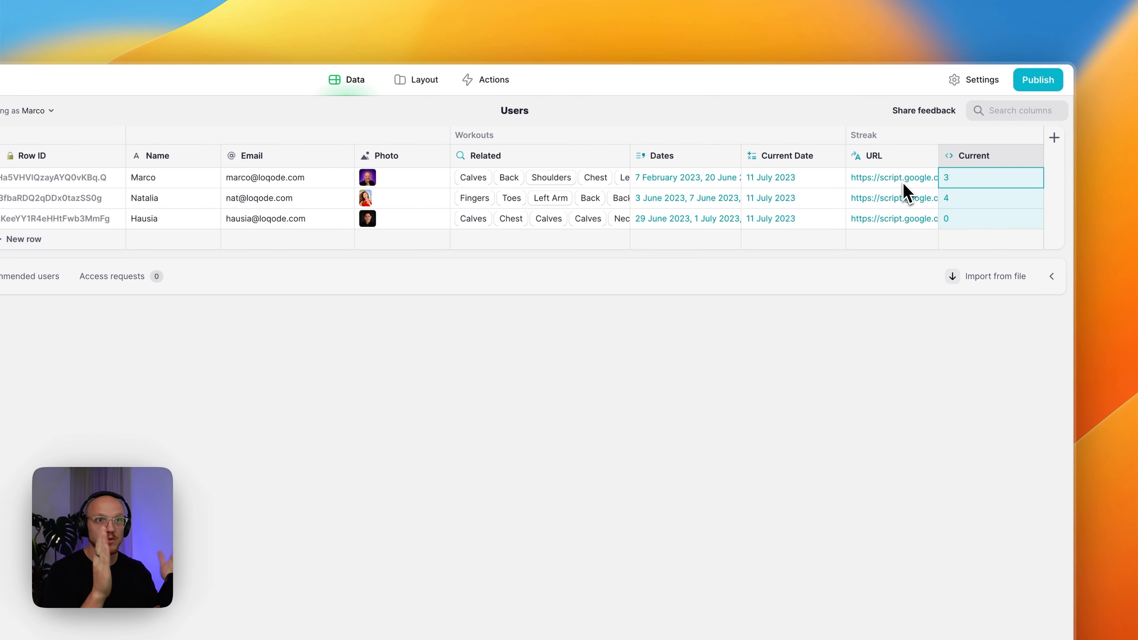
# Open the User Profile screen in the layout editor and add a Button component to it.
pyautogui.click(417, 79)
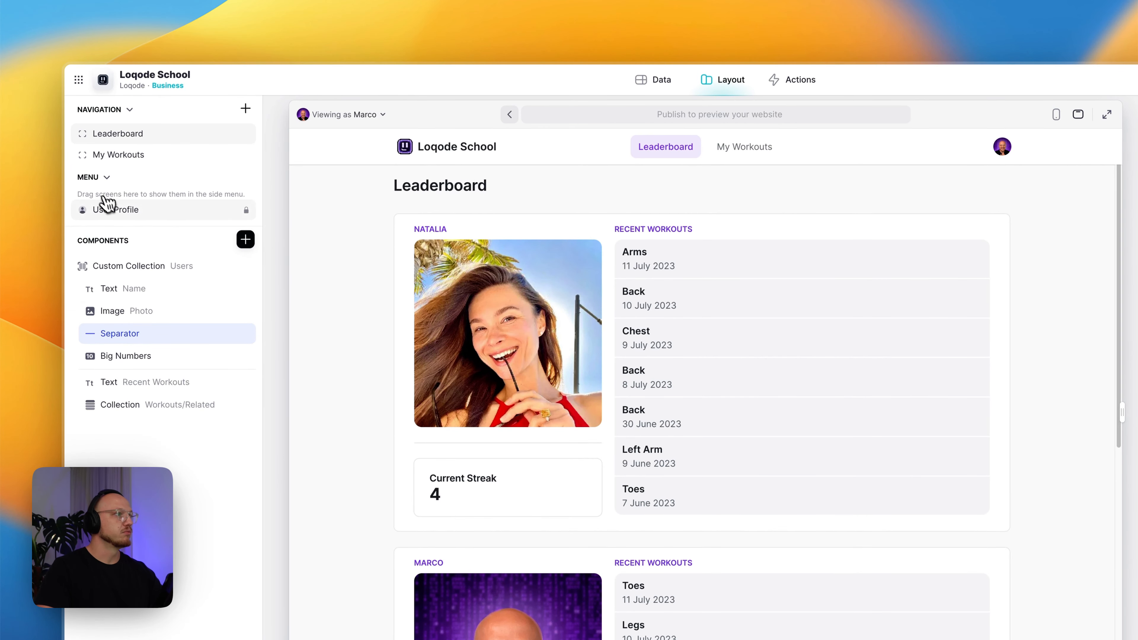
pyautogui.click(112, 209)
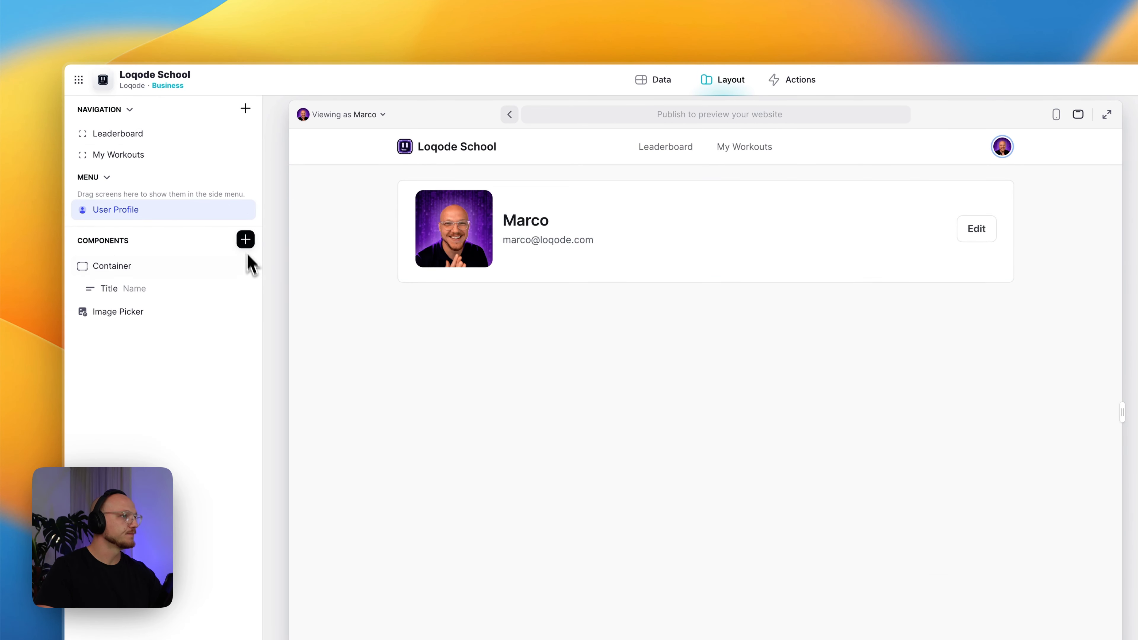
pyautogui.click(246, 242)
pyautogui.click(290, 485)
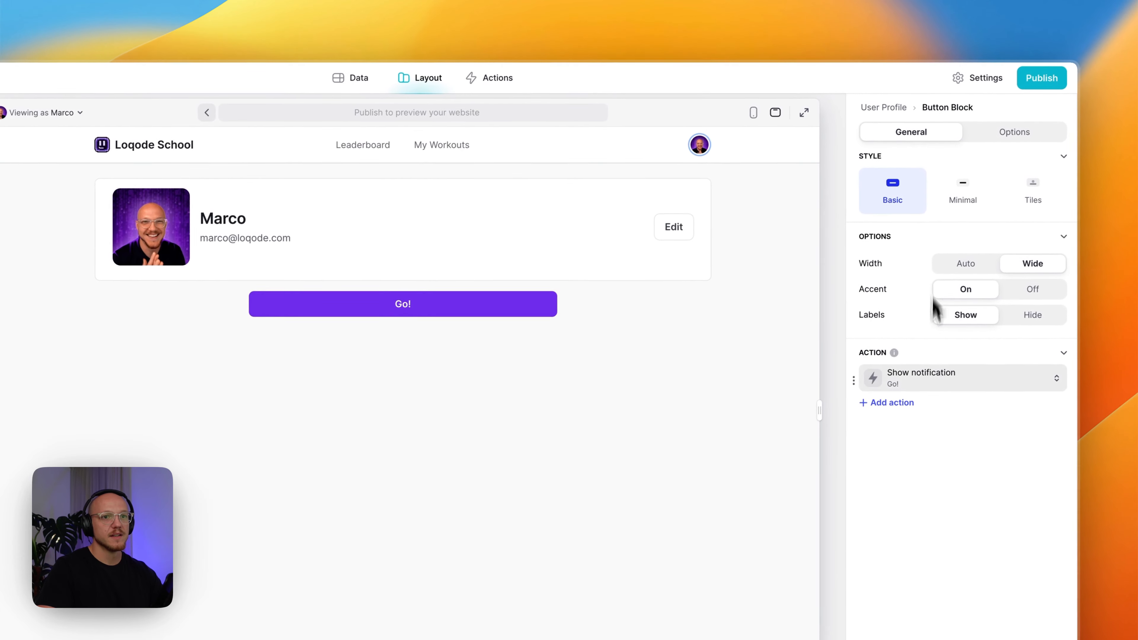
# Add a visibility condition to the User Profile button so it shows only when Streak/Current is 4.
pyautogui.click(1014, 135)
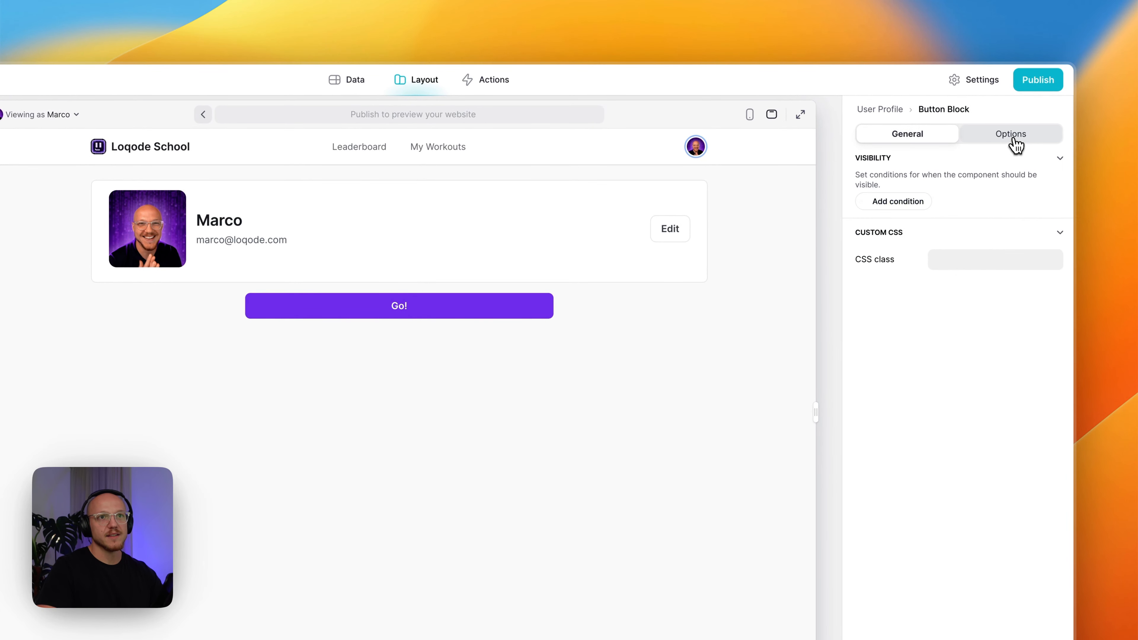
pyautogui.click(913, 201)
pyautogui.click(894, 222)
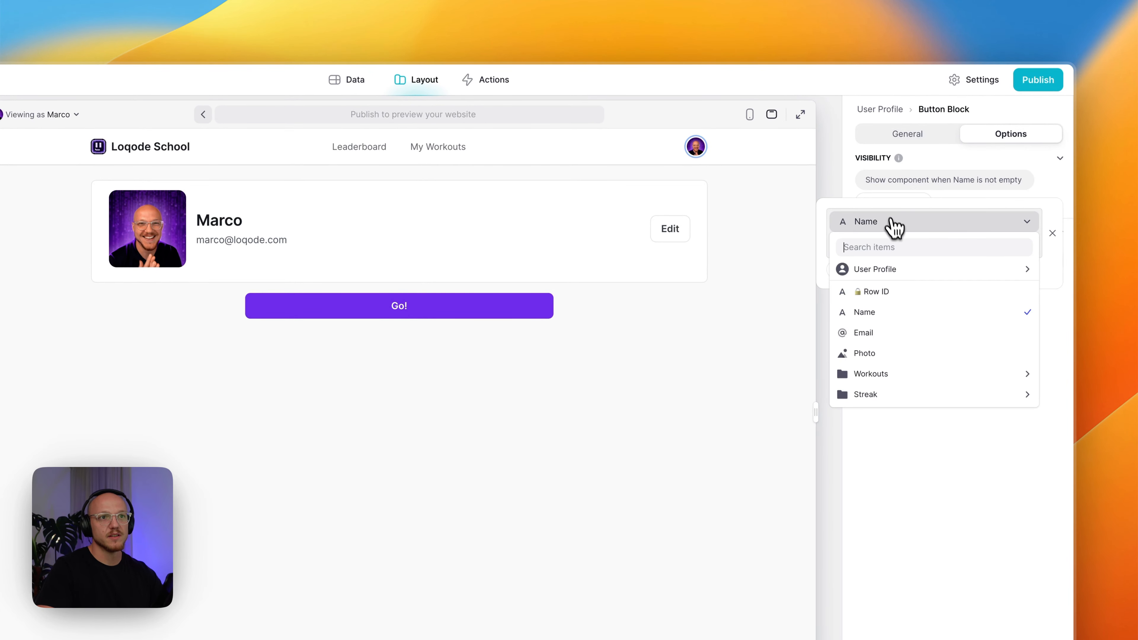
pyautogui.moveTo(867, 394)
pyautogui.click(755, 414)
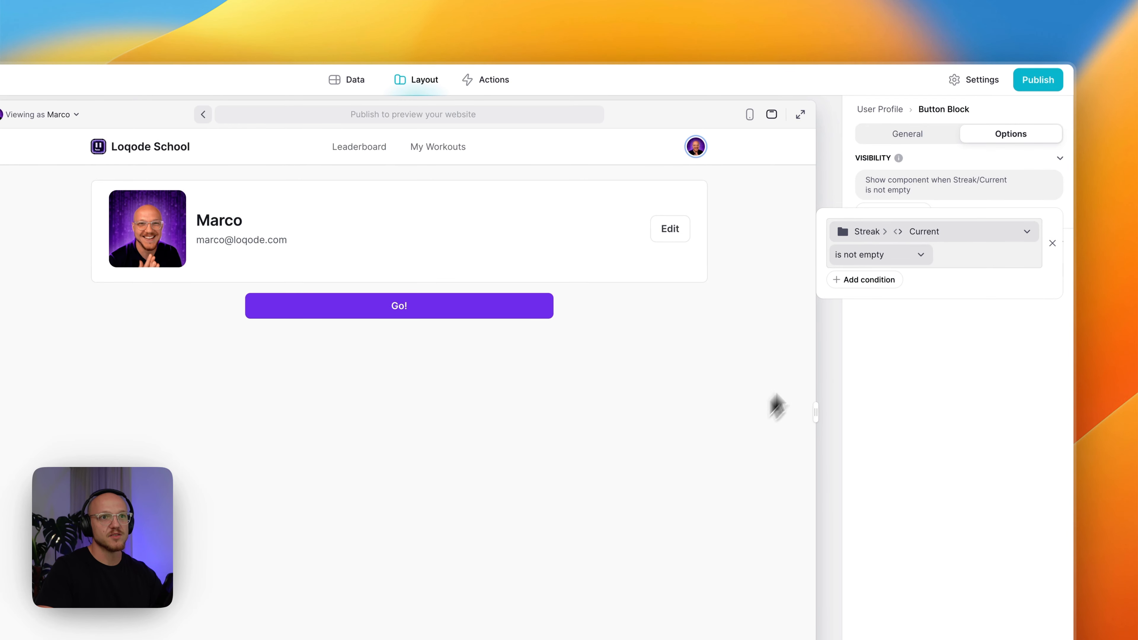
pyautogui.click(914, 255)
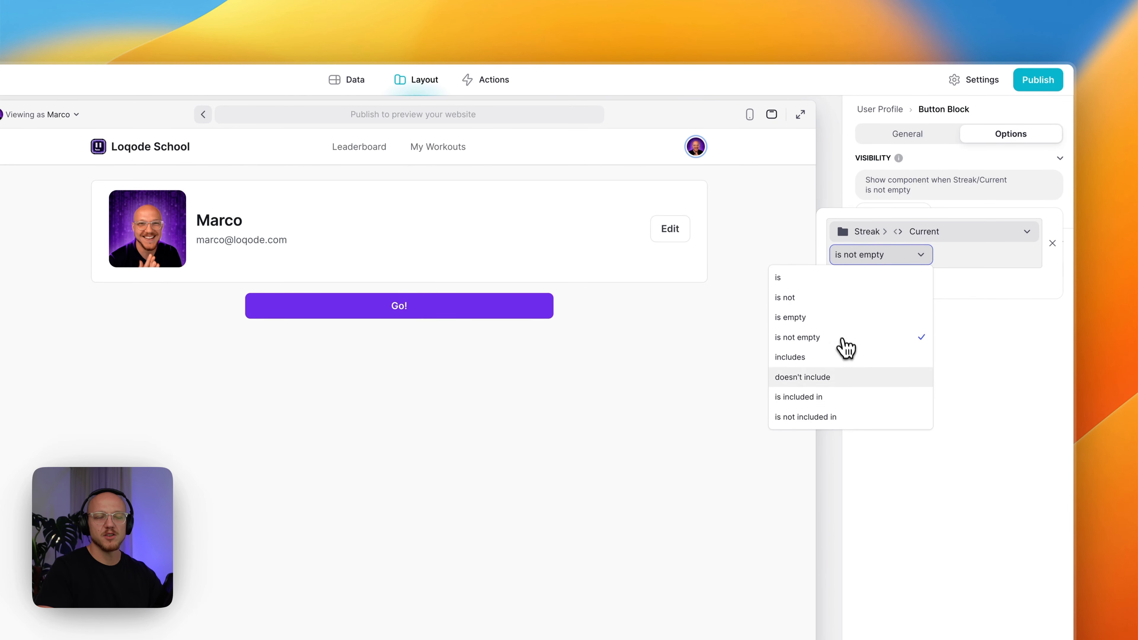
pyautogui.click(780, 278)
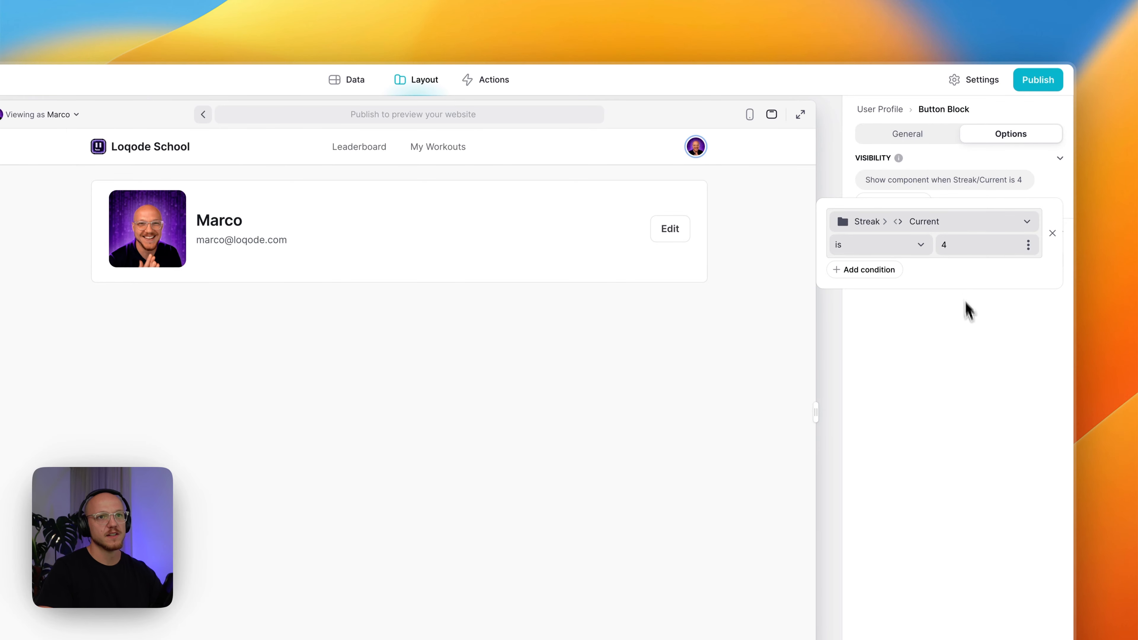
# Preview the User Profile screen as the user with a current streak of 4 and test the Go! button.
pyautogui.click(60, 115)
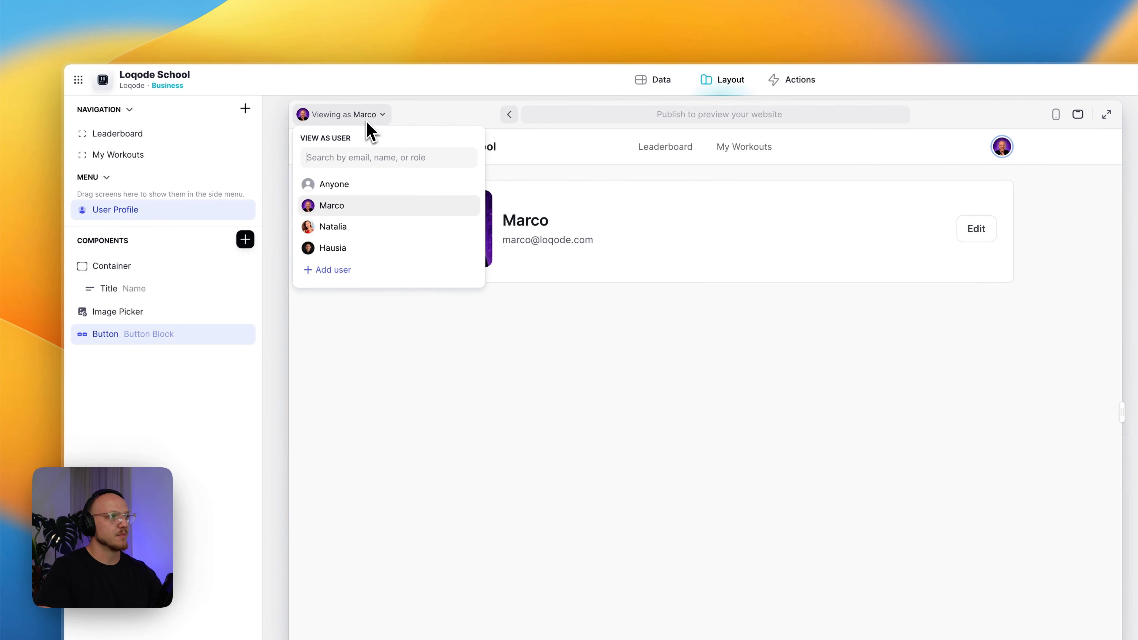
pyautogui.click(347, 229)
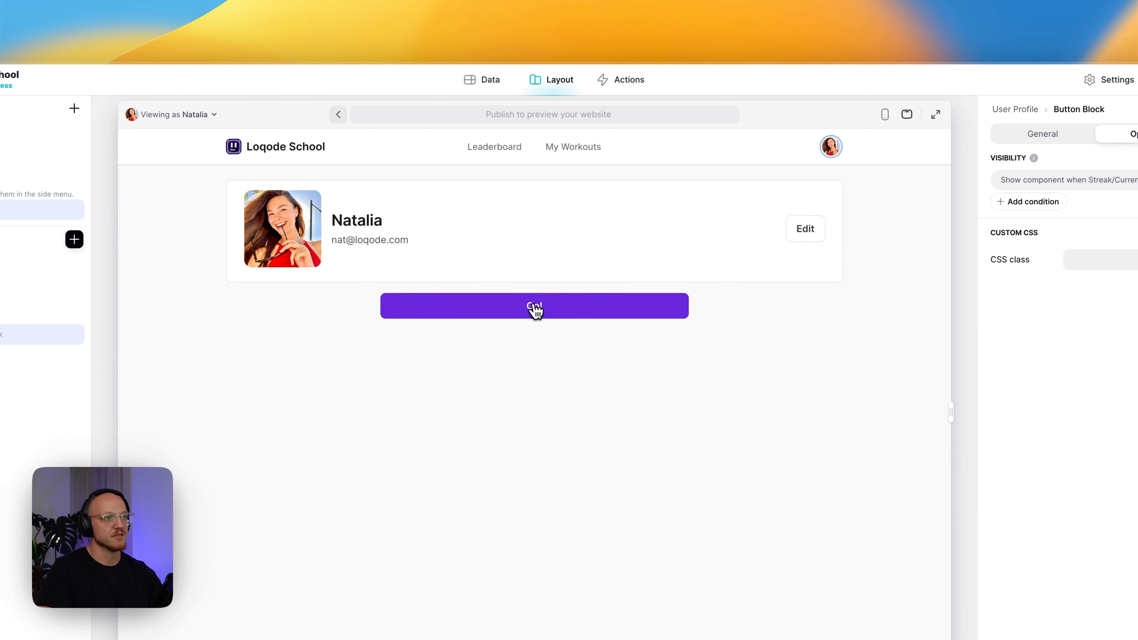
pyautogui.click(618, 306)
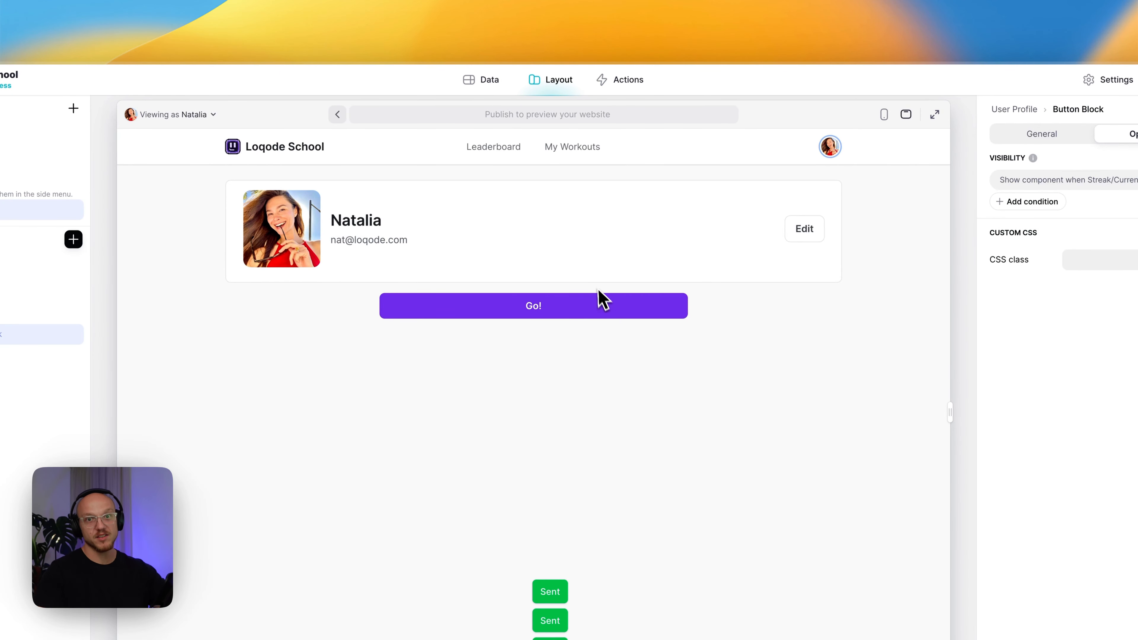